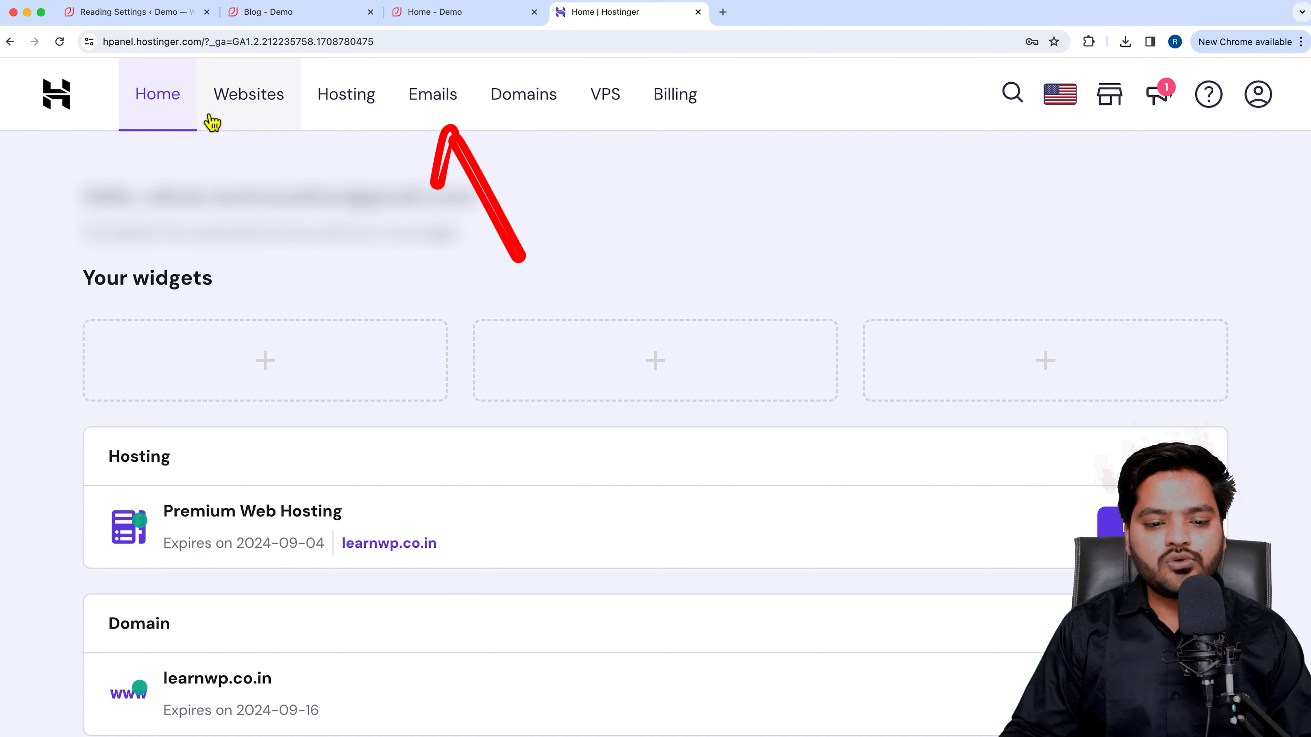
Open the Emails page and highlight the Active free email service for learnwp.co.in.
left_click(447, 127)
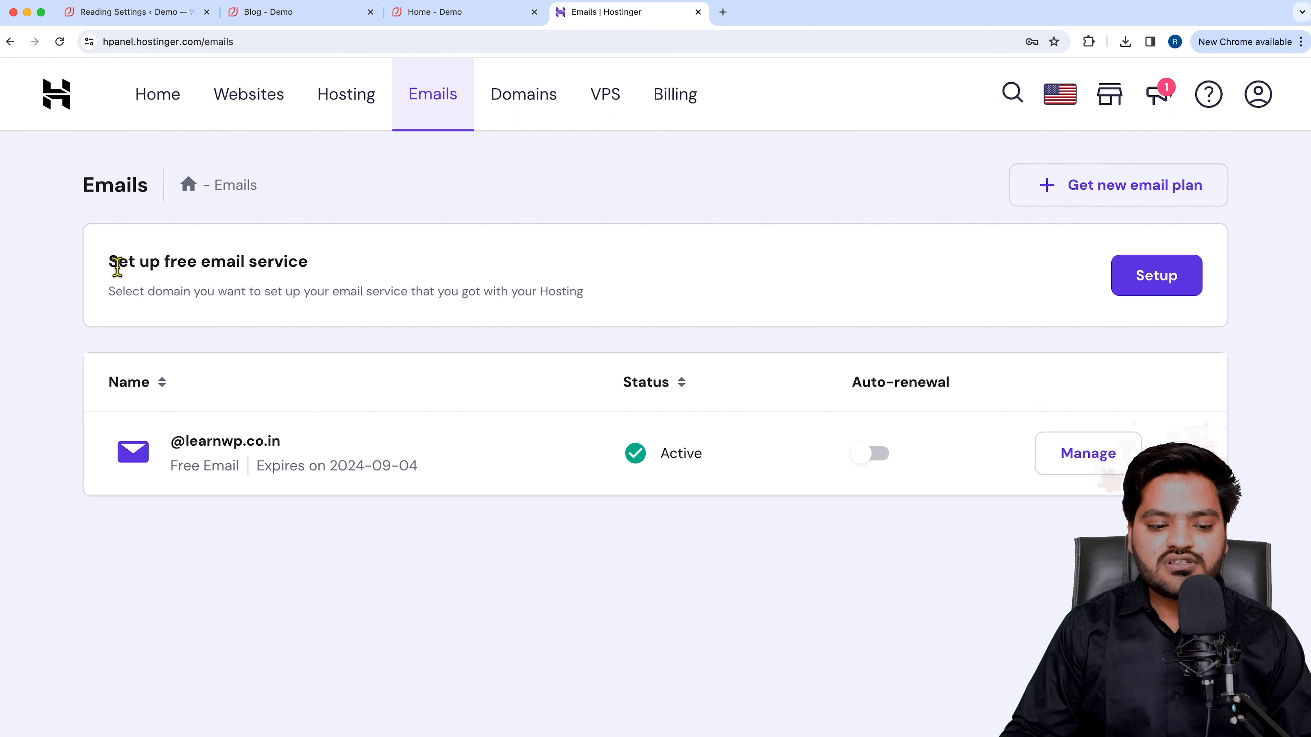
left_click_drag(112, 263, 301, 262)
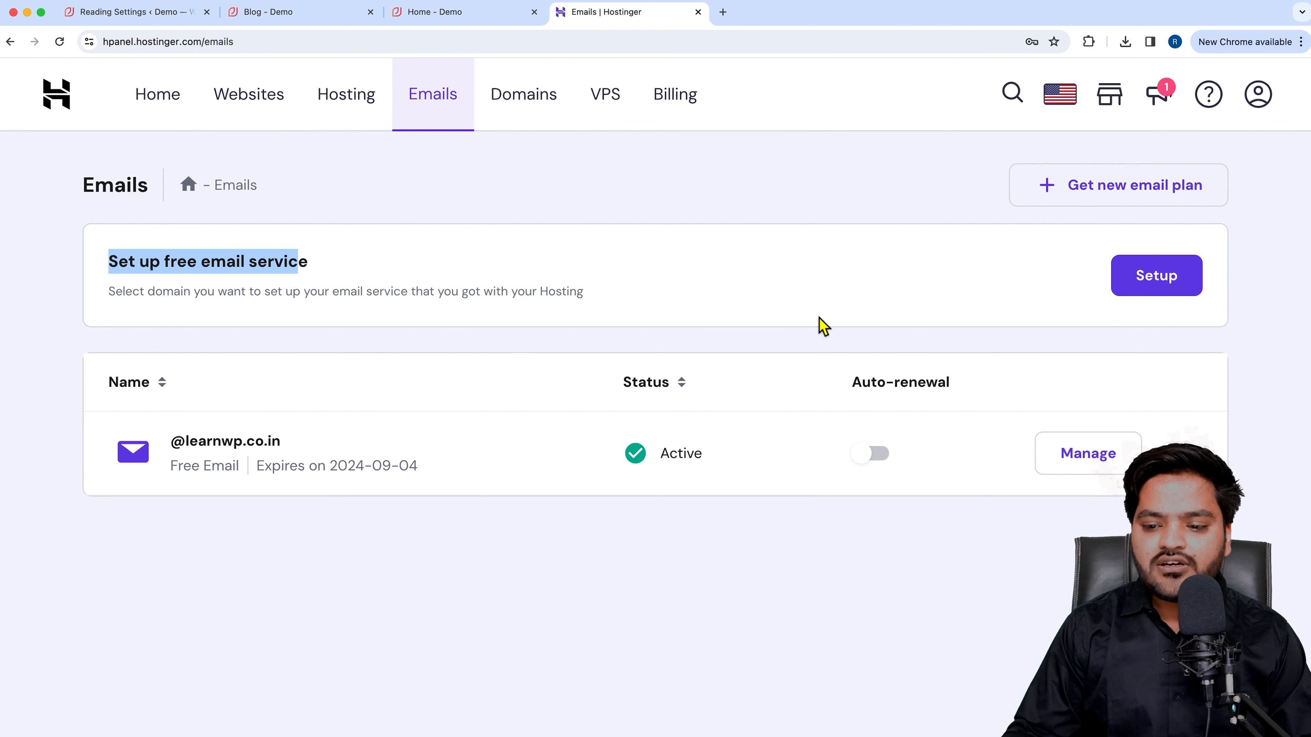
left_click_drag(189, 443, 302, 453)
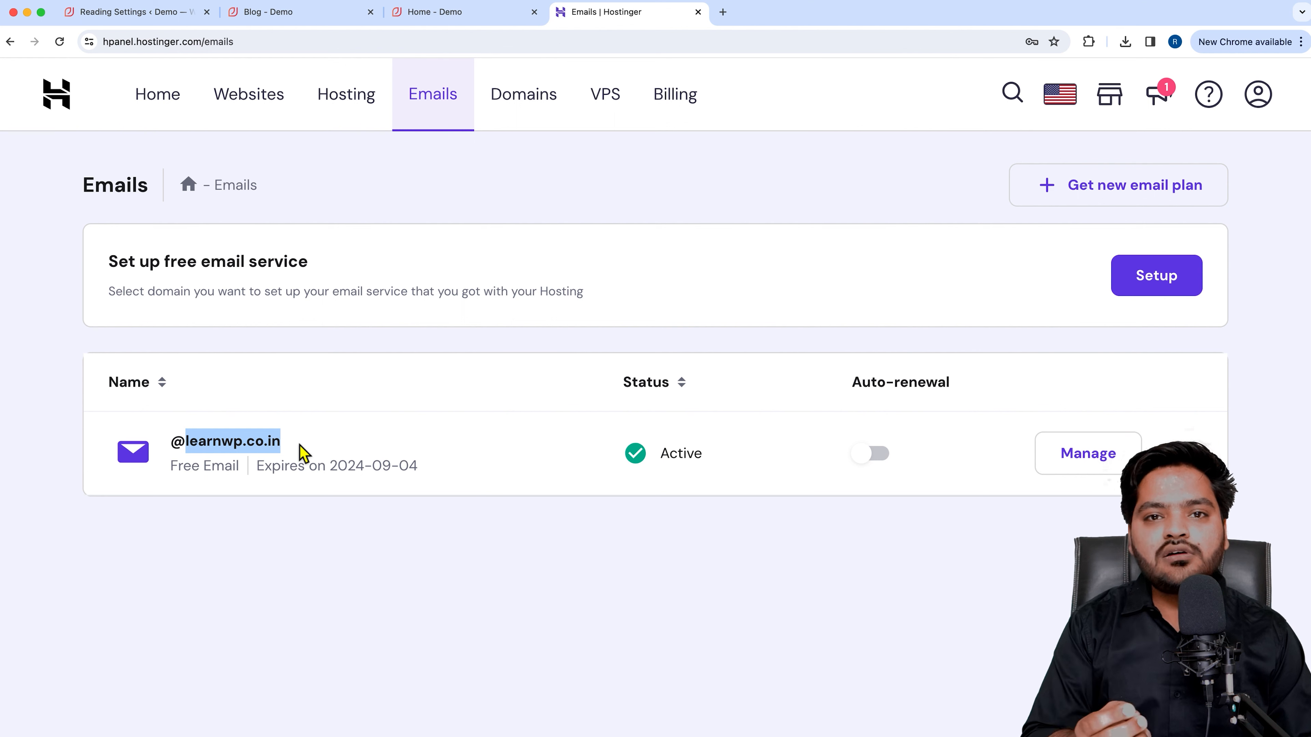
left_click(299, 445)
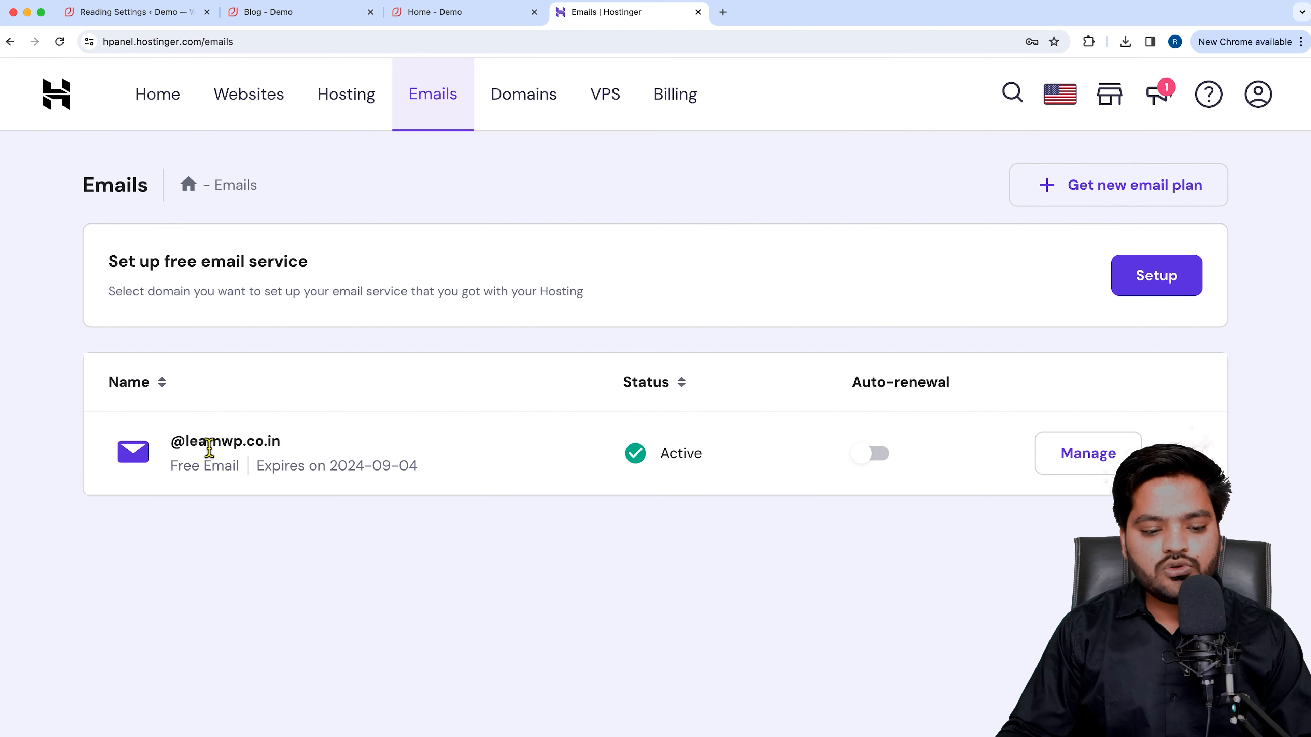
left_click_drag(186, 442, 261, 451)
left_click(290, 449)
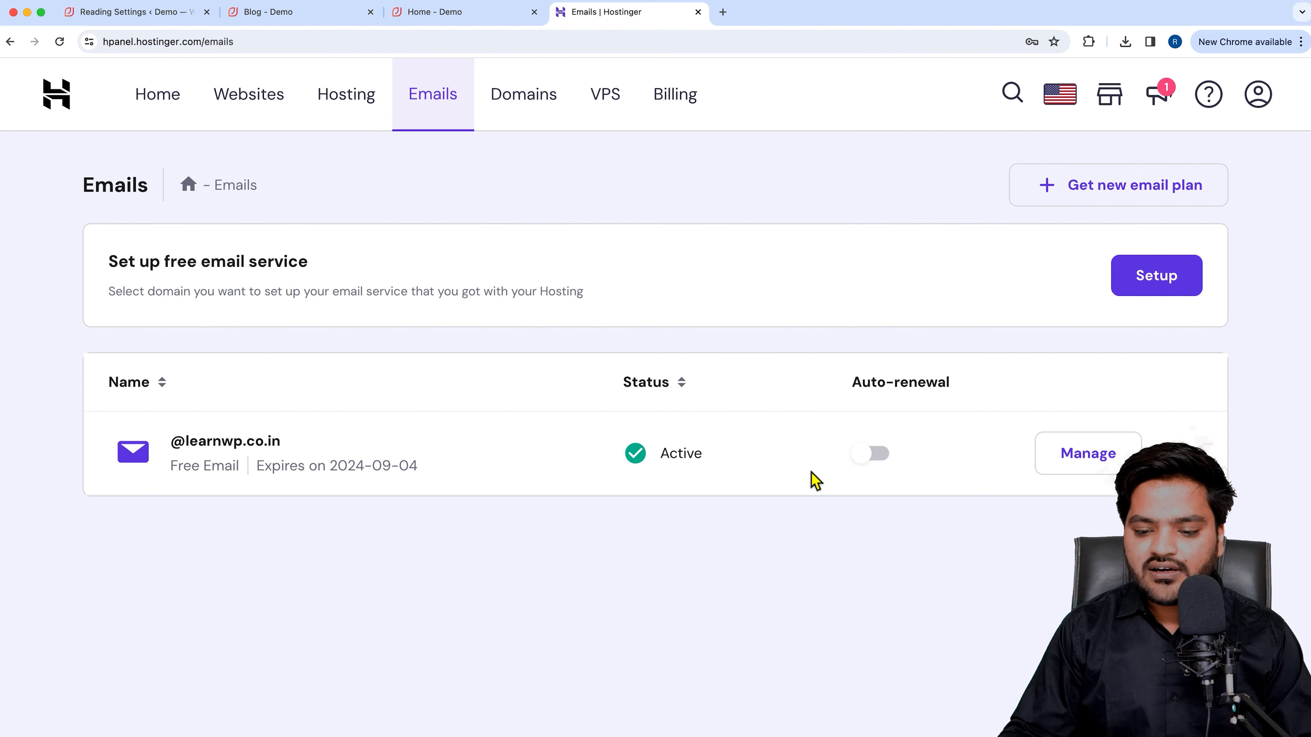
Manage email for learnwp.co.in and select the Hostinger Free plan.
left_click(1077, 469)
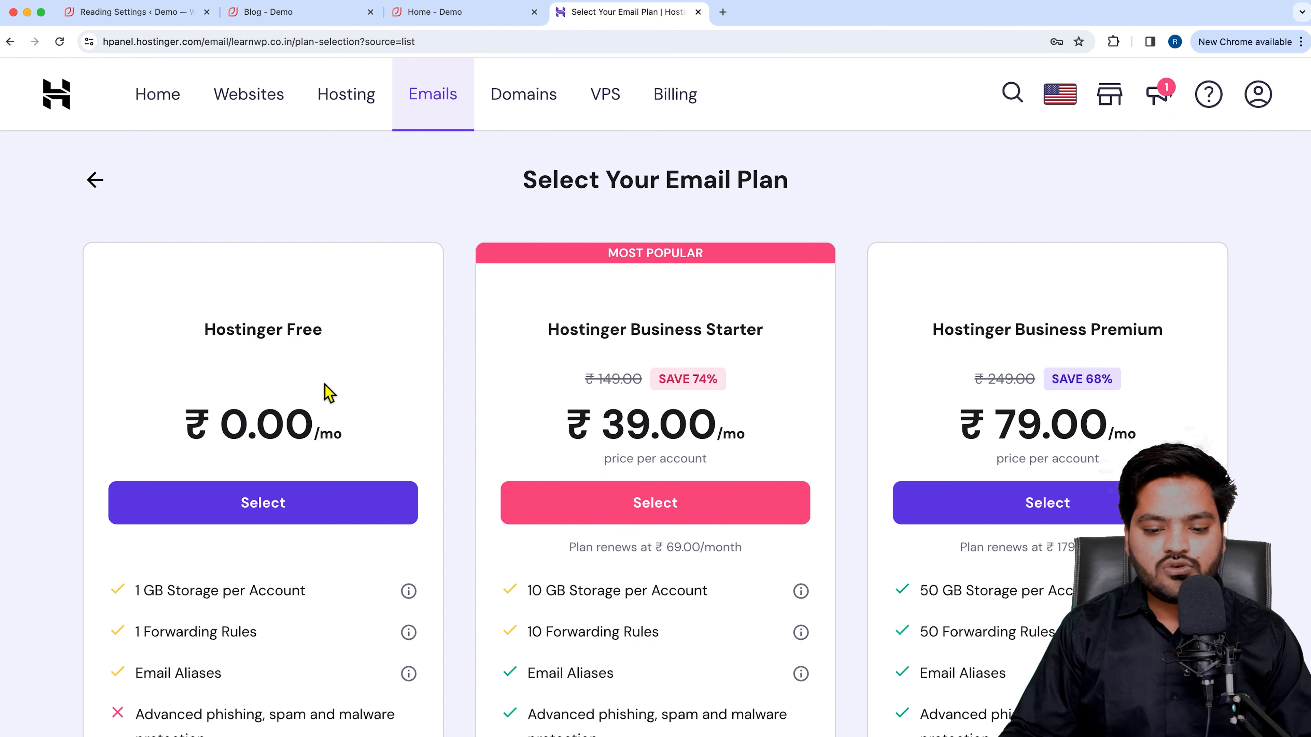
left_click_drag(206, 330, 345, 340)
scroll(363, 392, "down", 2)
scroll(328, 537, "down", 10)
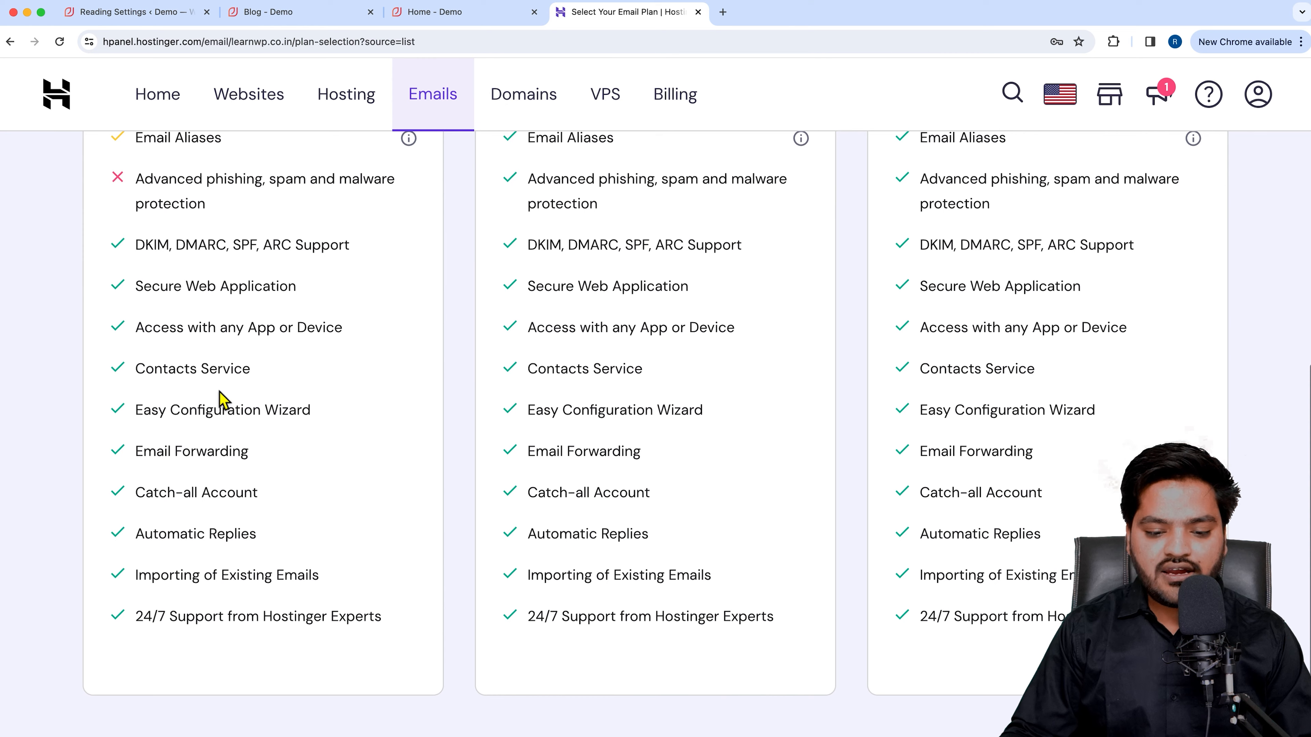
scroll(221, 401, "up", 10)
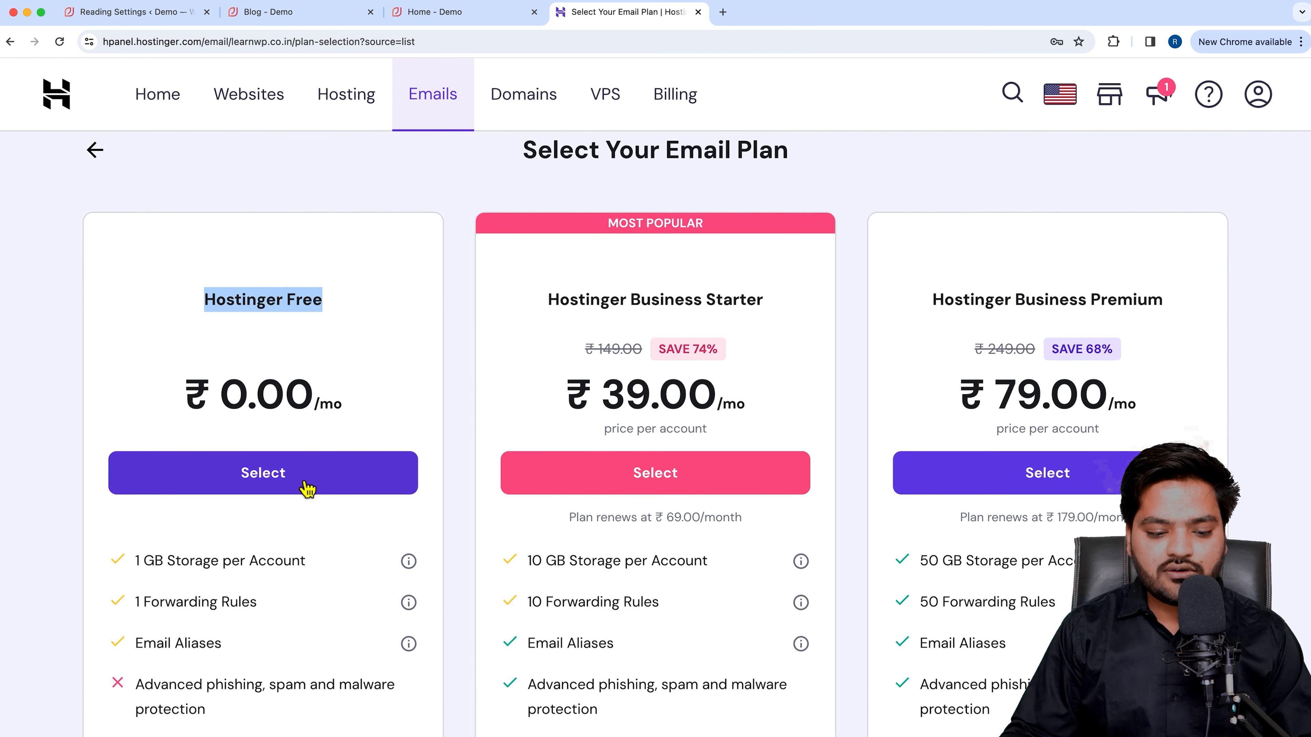
left_click(274, 474)
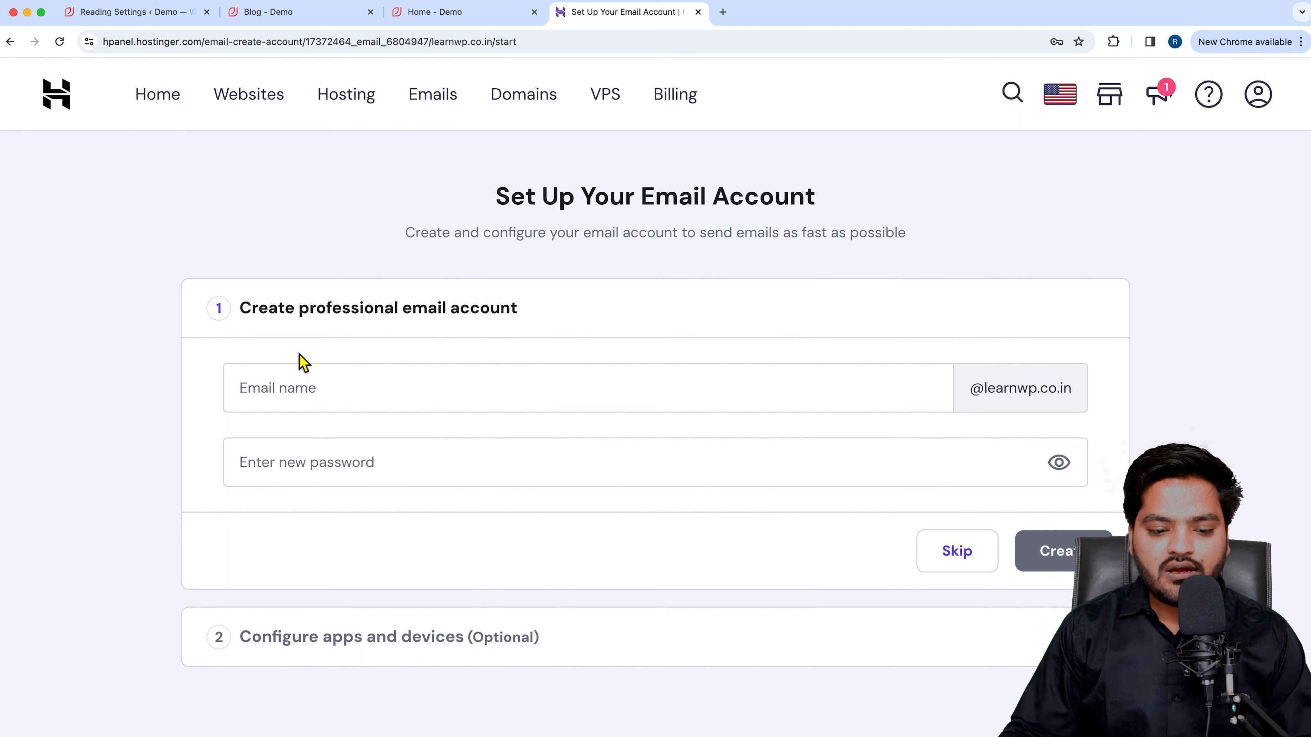
left_click_drag(241, 309, 526, 321)
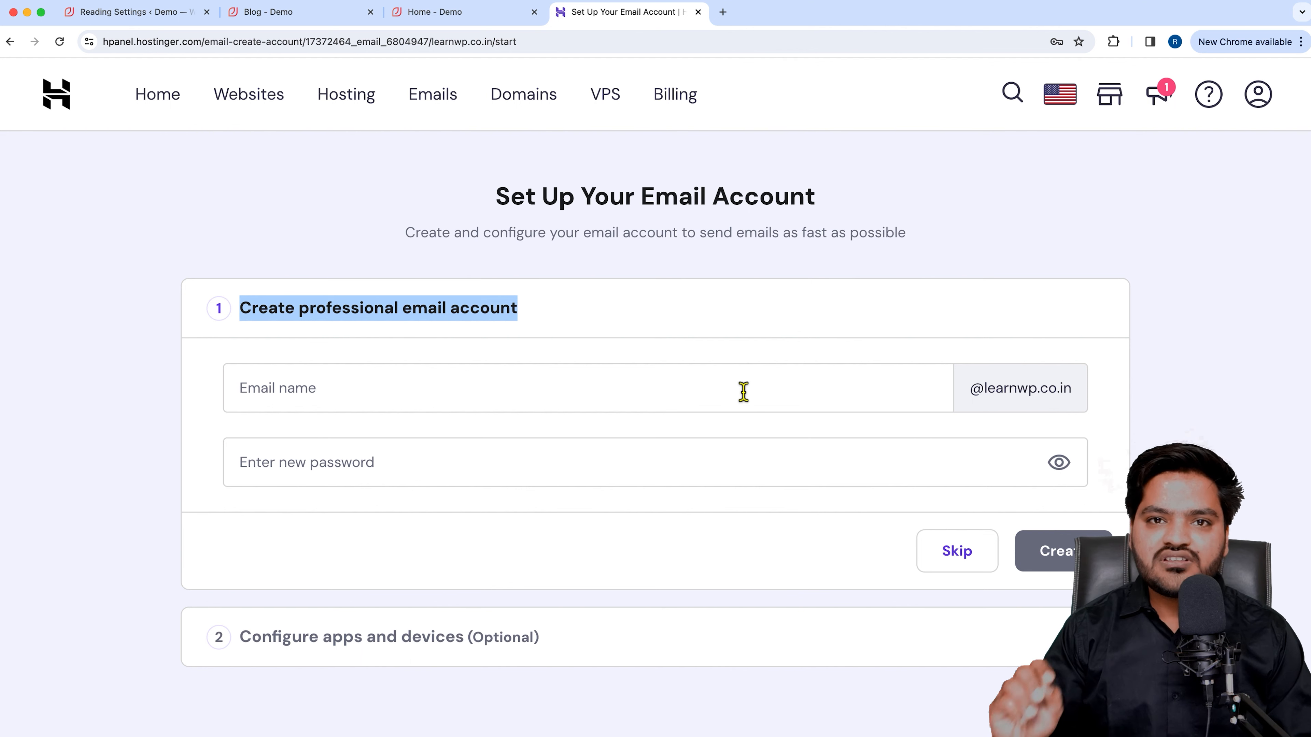
left_click(536, 391)
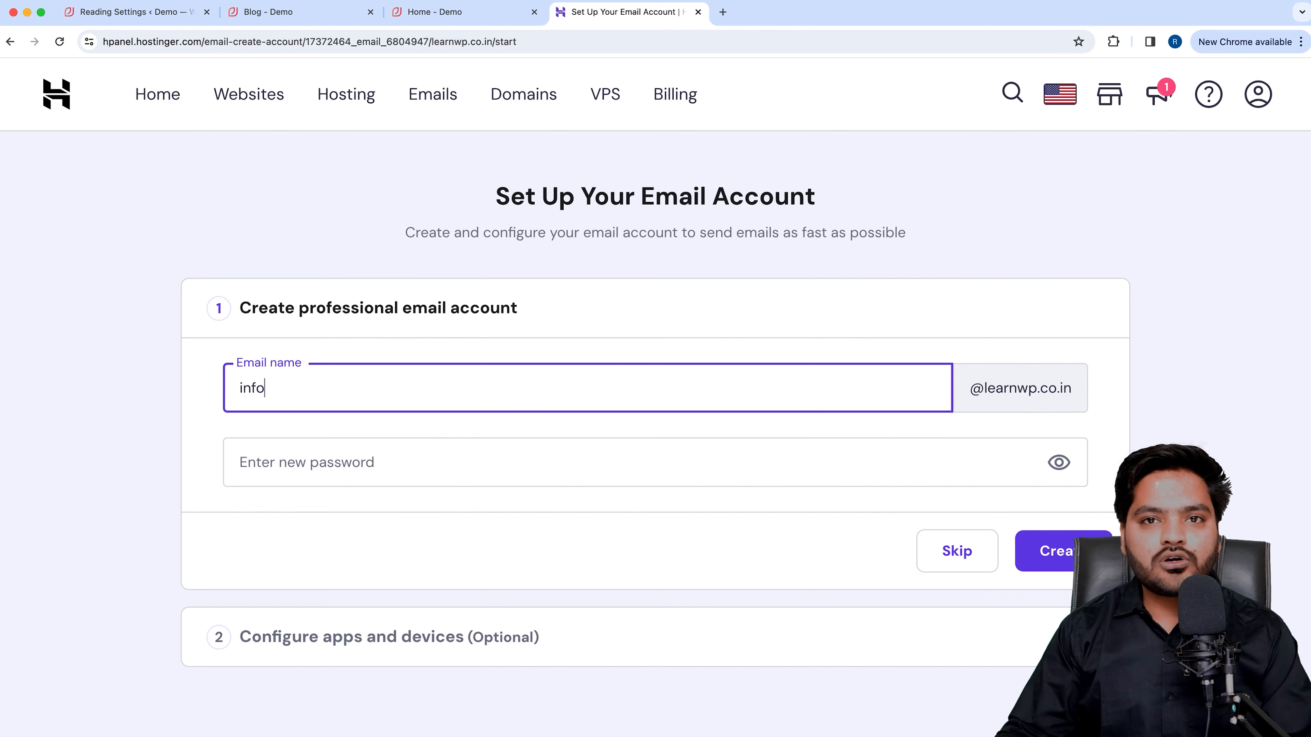
Set a password meeting all six requirements and create the email account.
left_click(387, 469)
type("Ab")
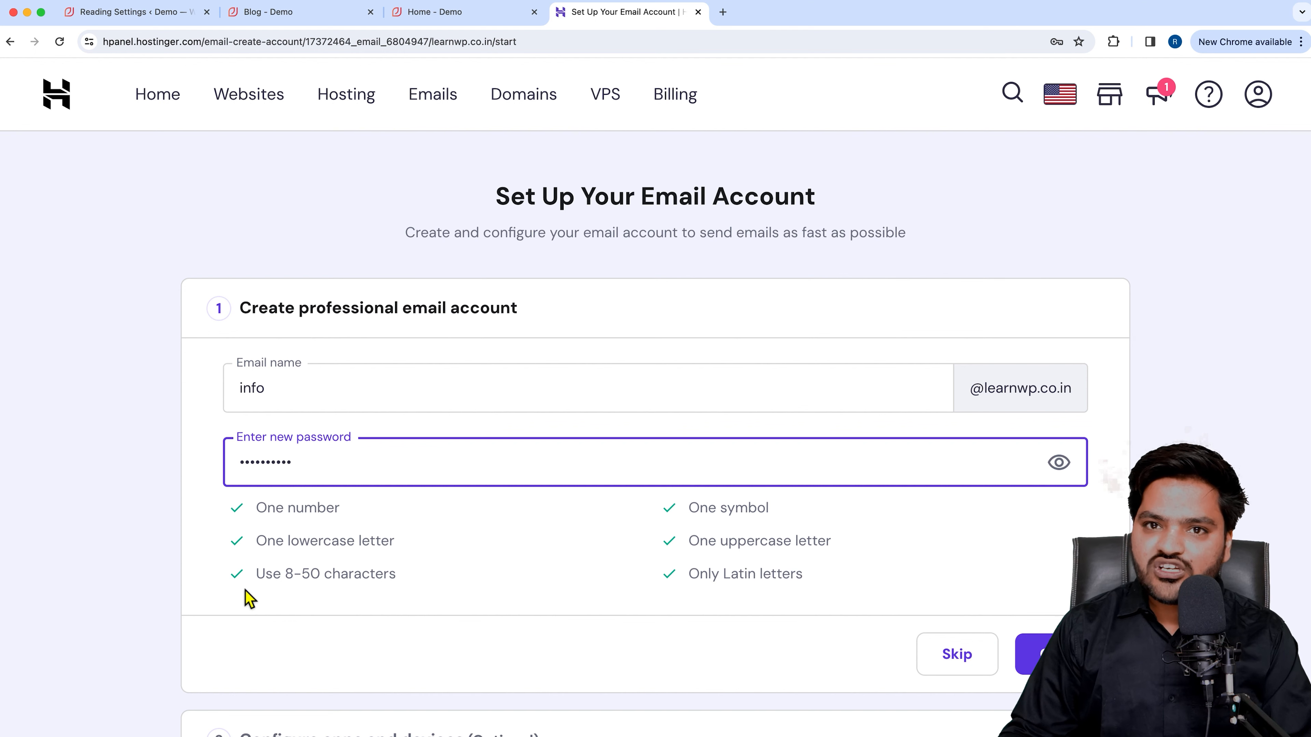
scroll(495, 519, "down", 1)
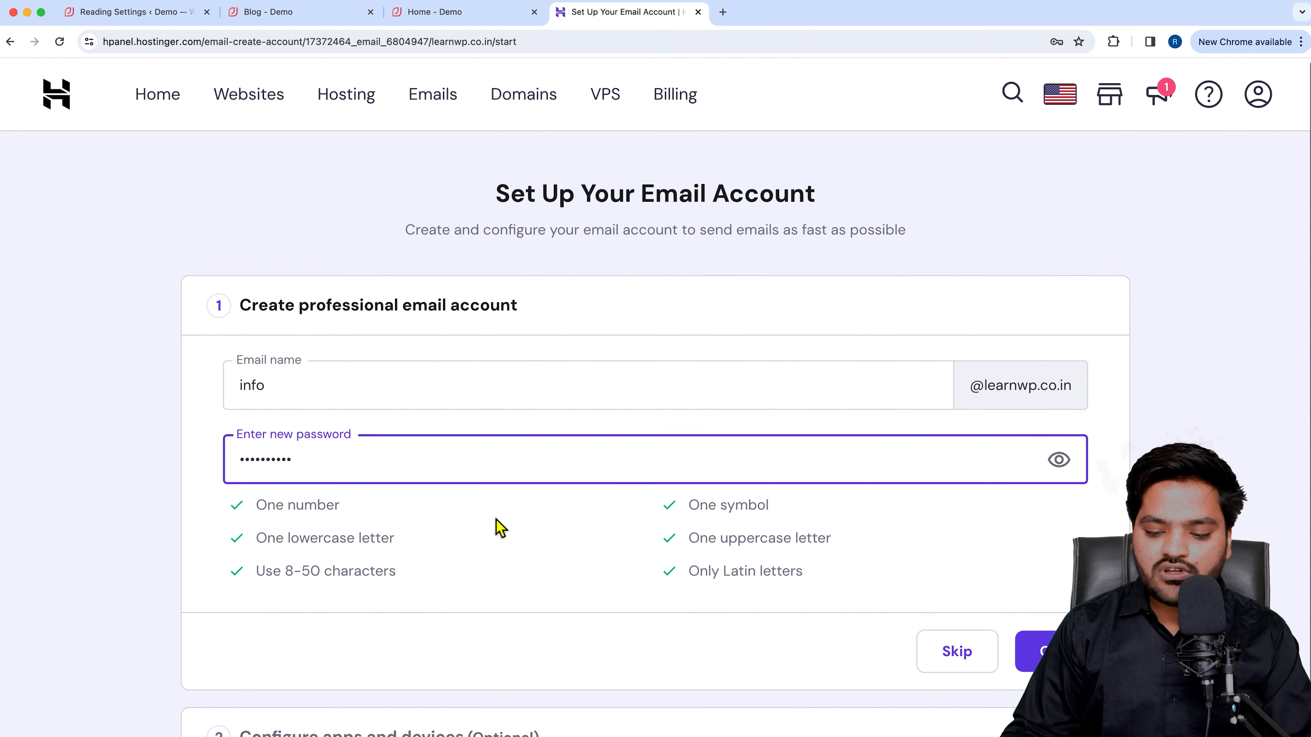
scroll(496, 520, "down", 1)
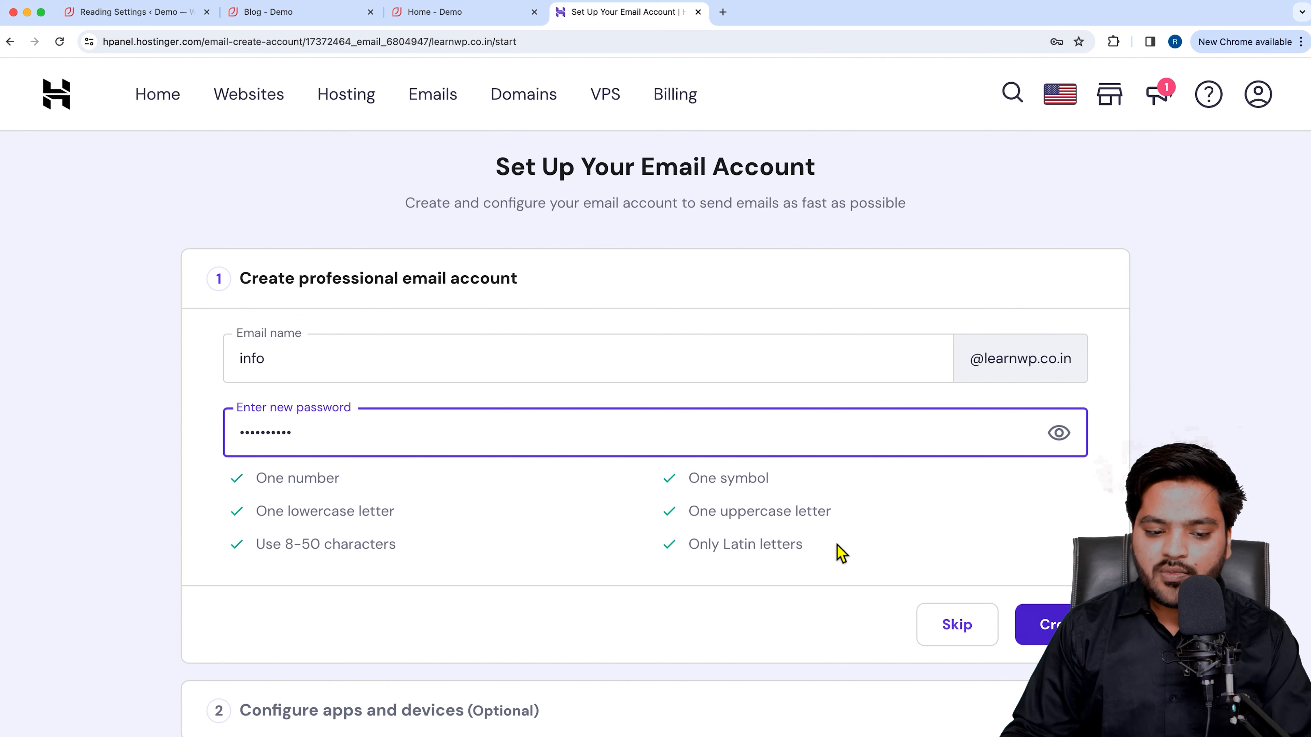
left_click(1052, 625)
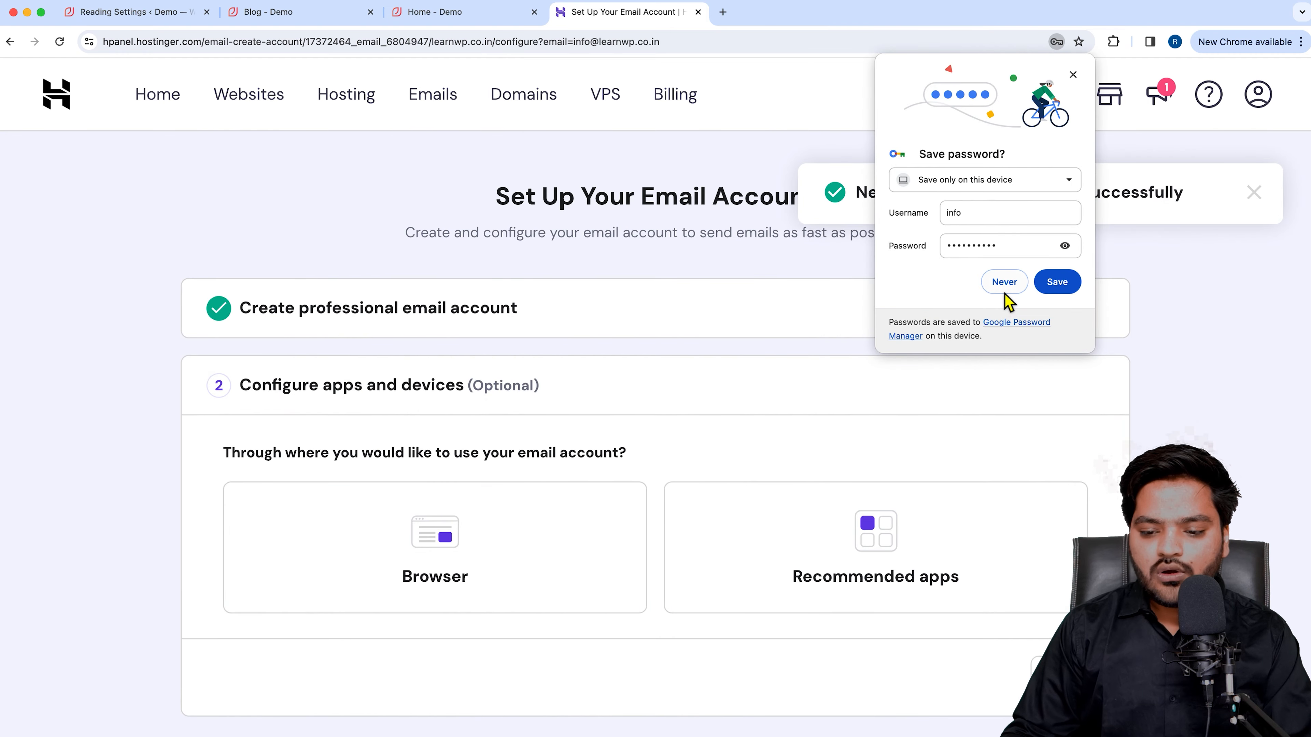
Decline saving the password, skip app and device setup, and view the new account listed as Active.
left_click(1001, 295)
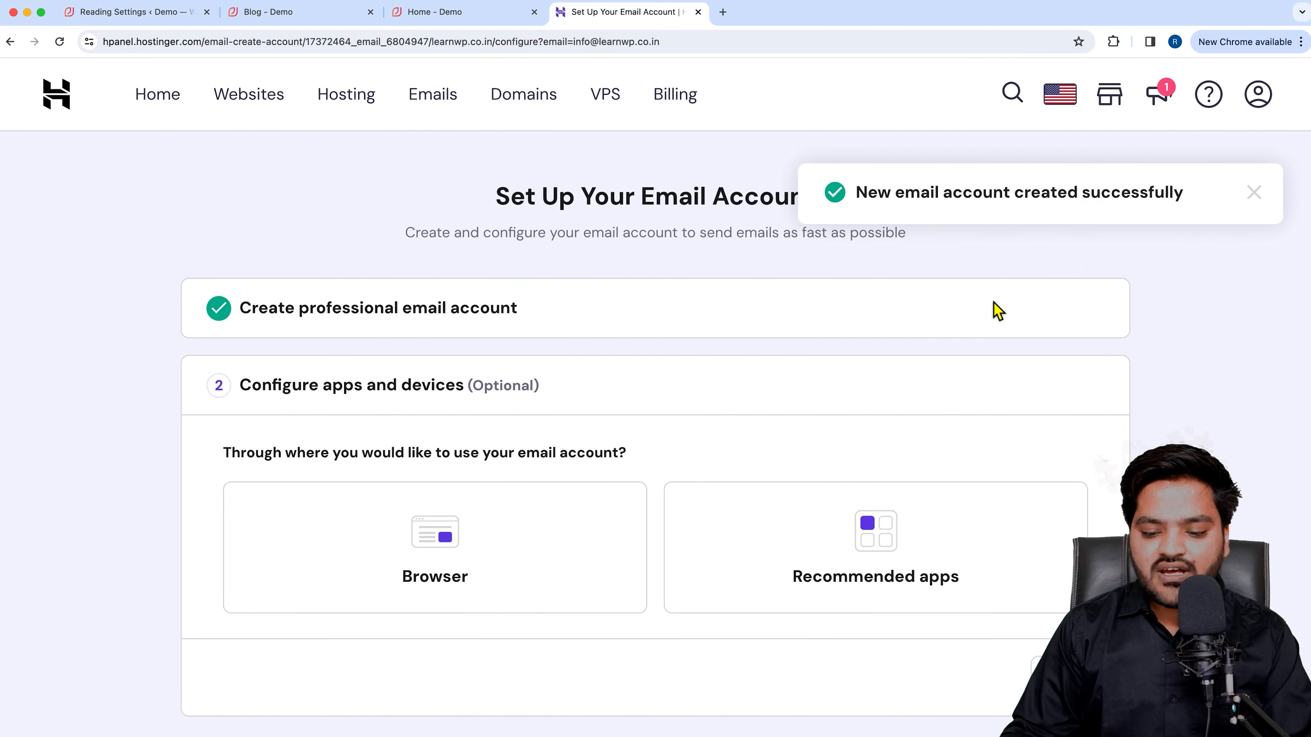
scroll(661, 500, "down", 2)
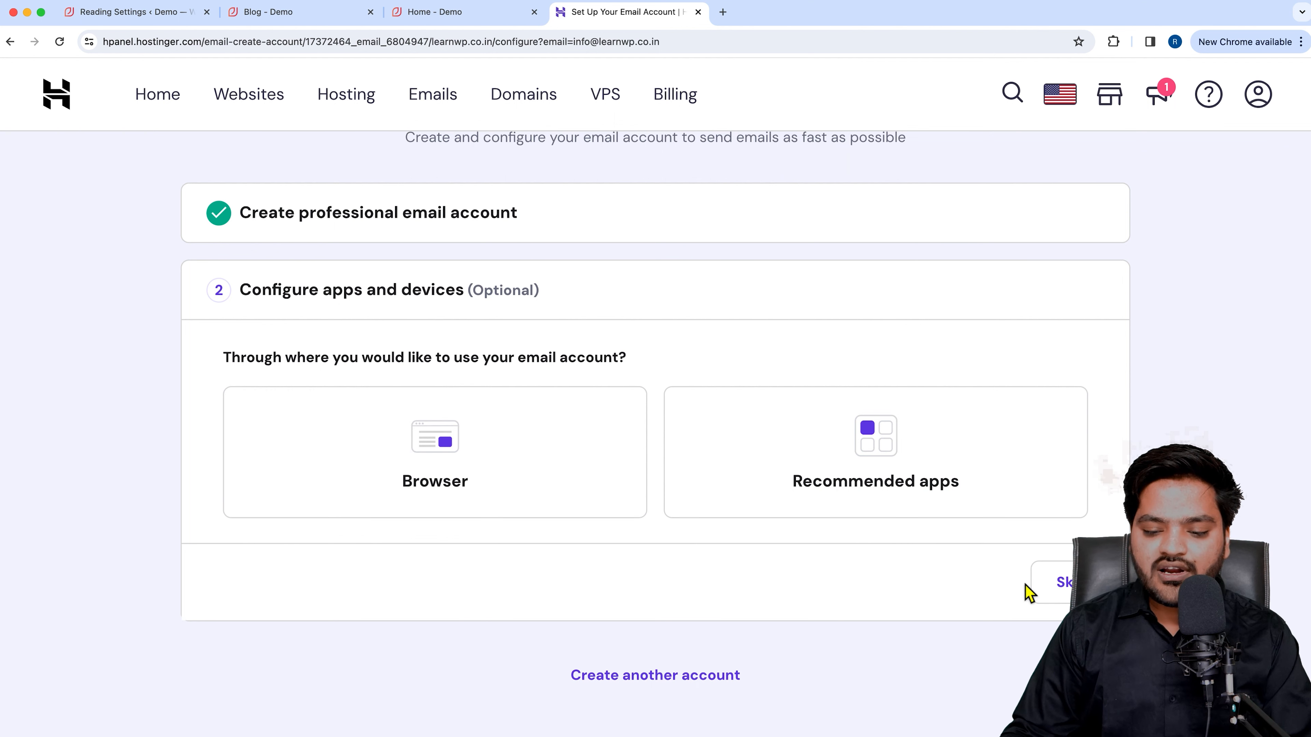
left_click(1063, 583)
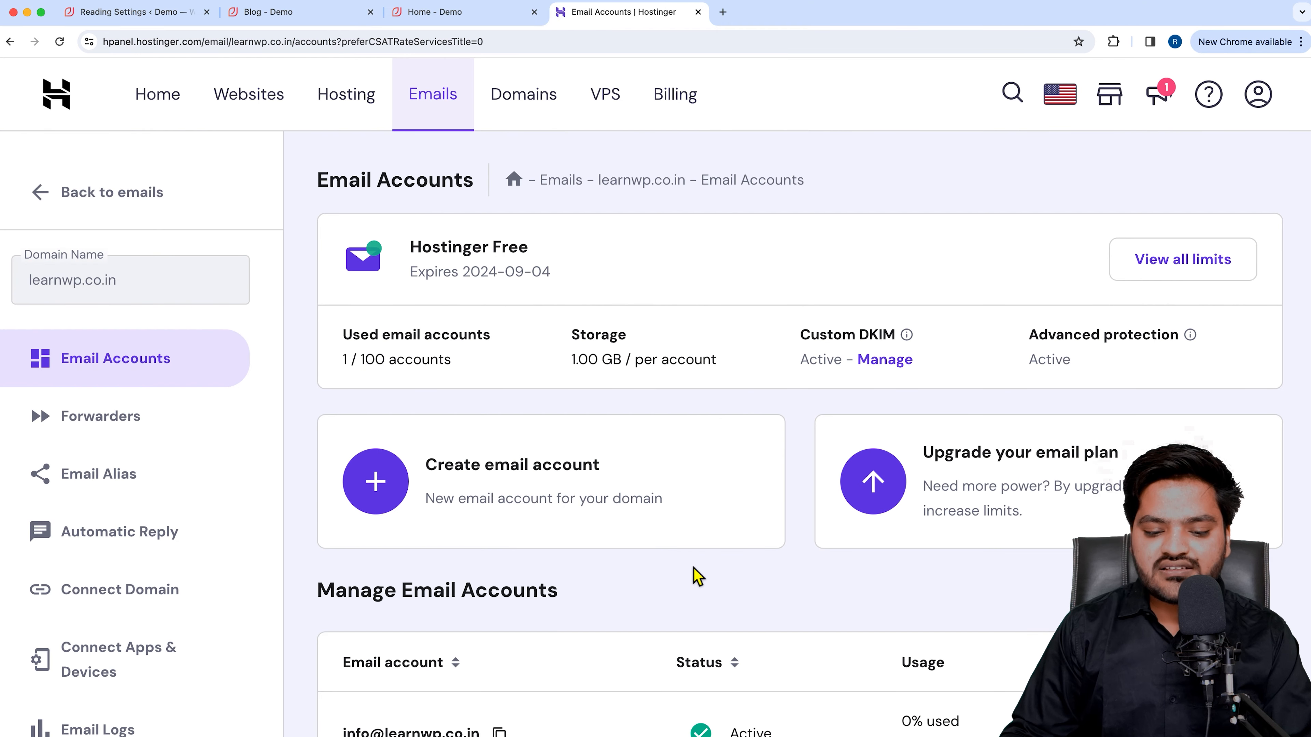
scroll(659, 579, "down", 5)
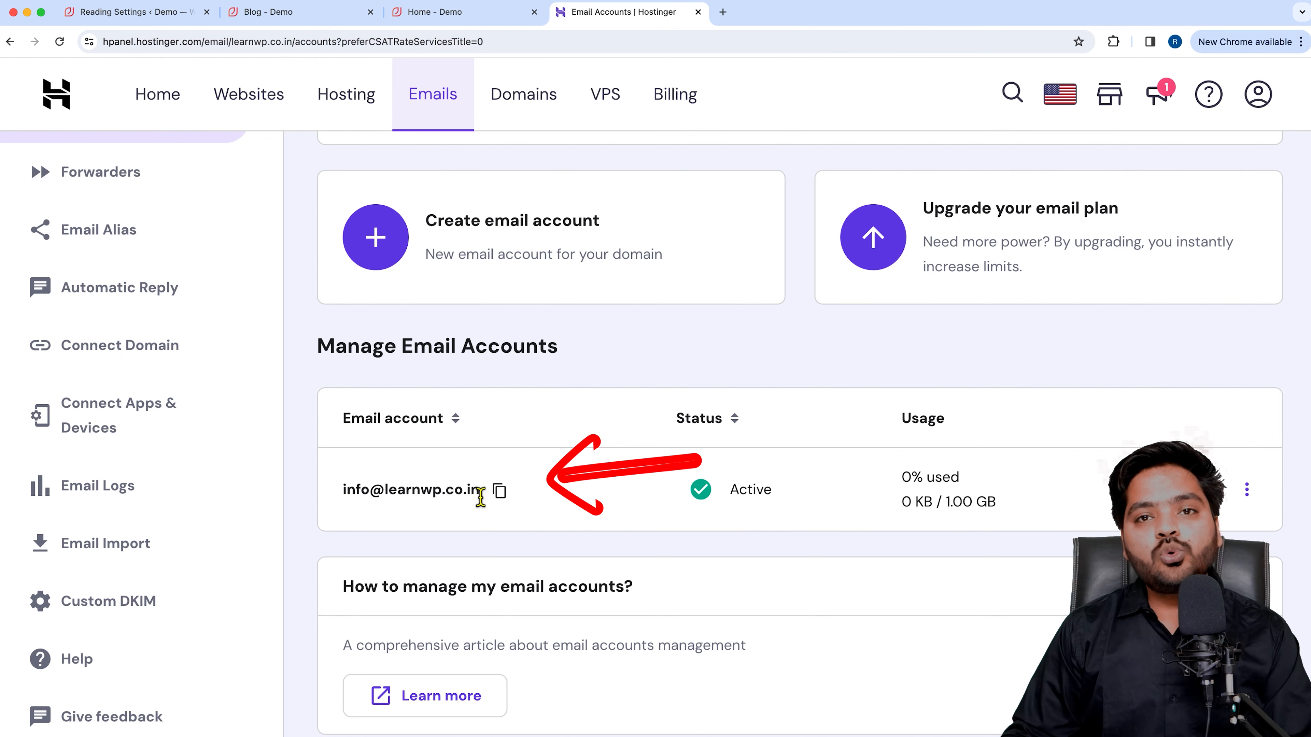
scroll(1034, 446, "up", 1)
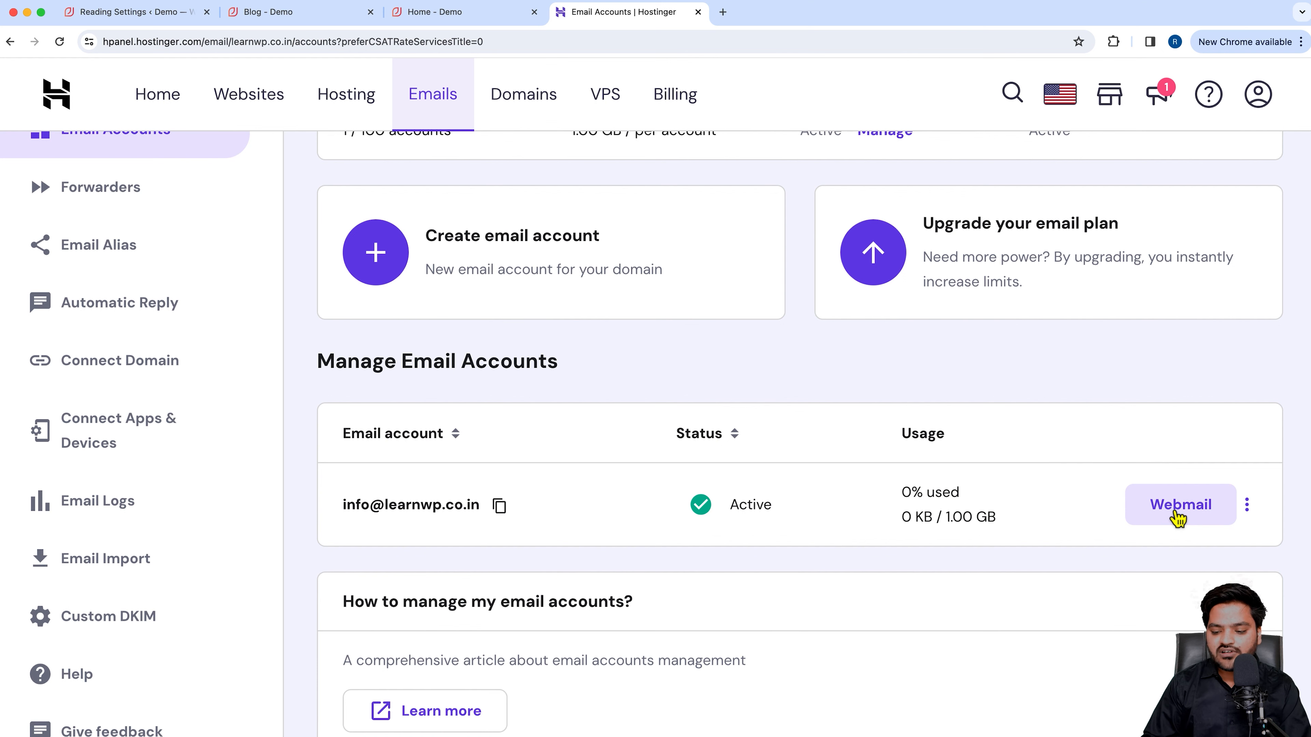
Open webmail for the new mailbox, then enter a mail.host address in a new tab.
left_click(1179, 507)
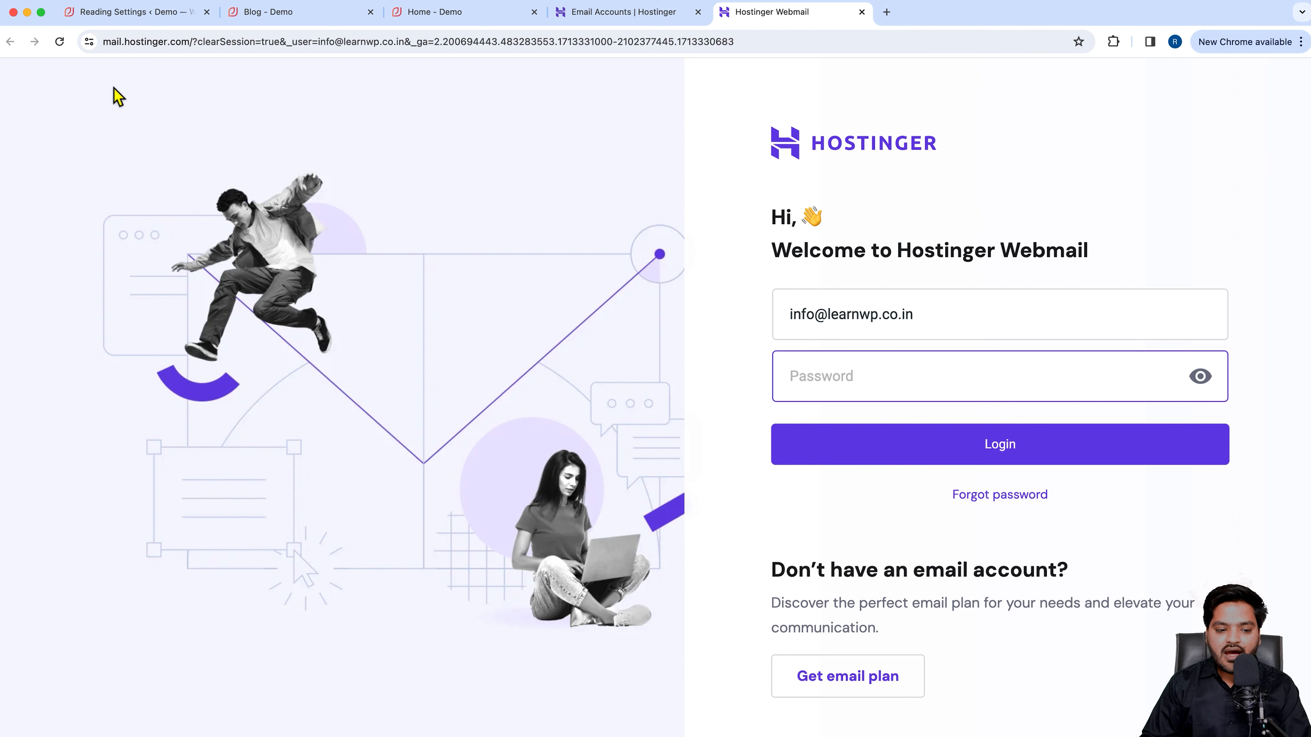
left_click(136, 44)
left_click(186, 44)
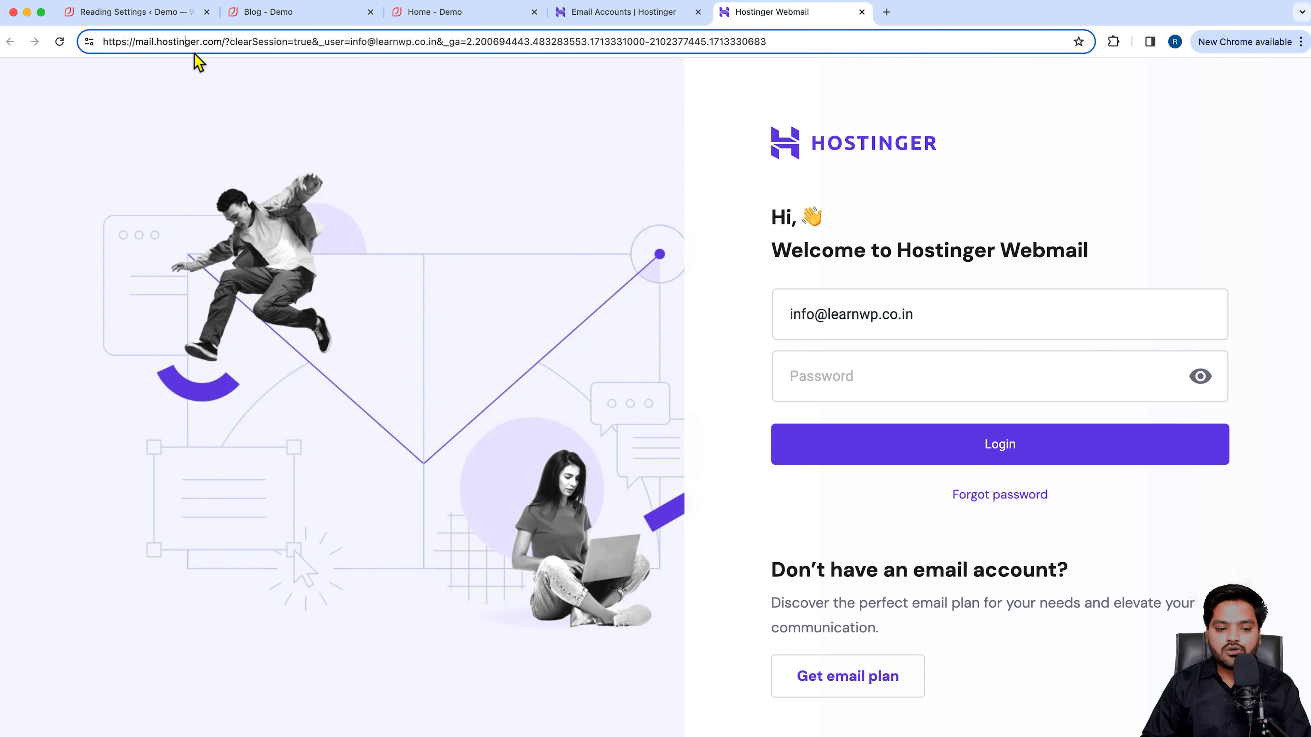
left_click(886, 12)
type("mai")
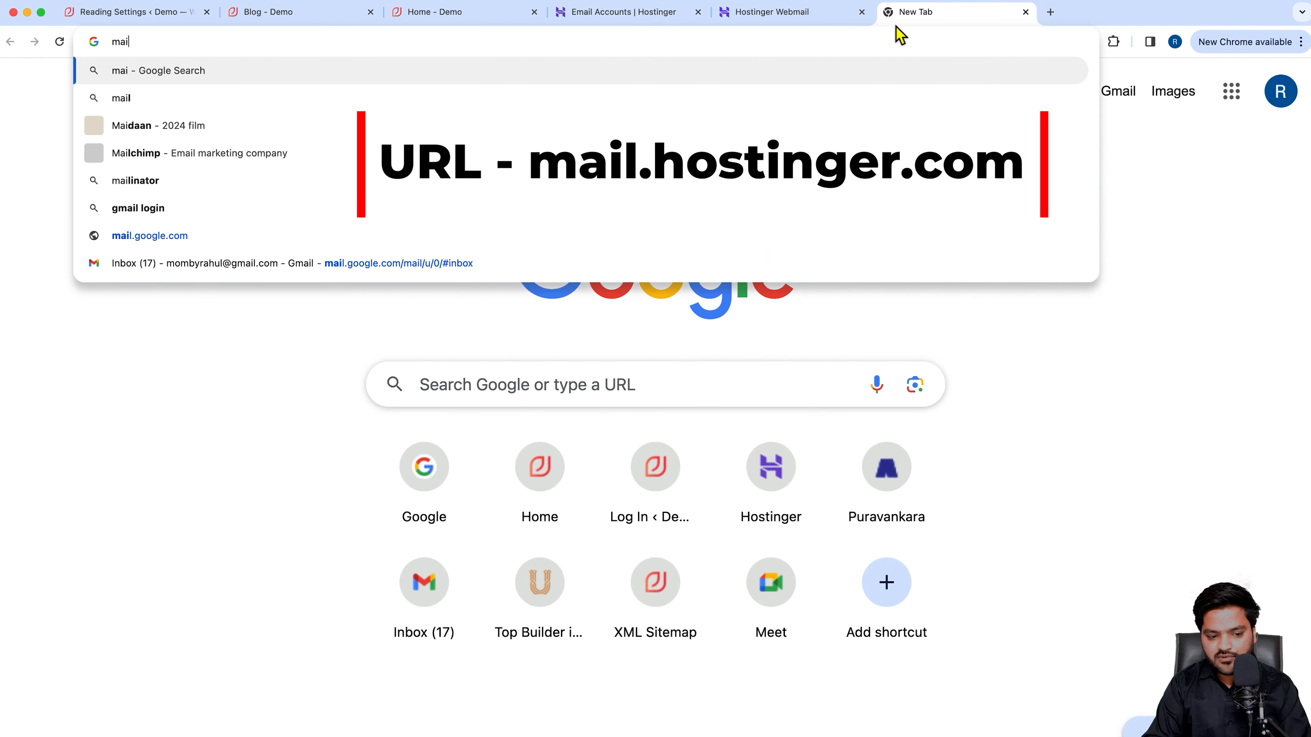
type("l.host")
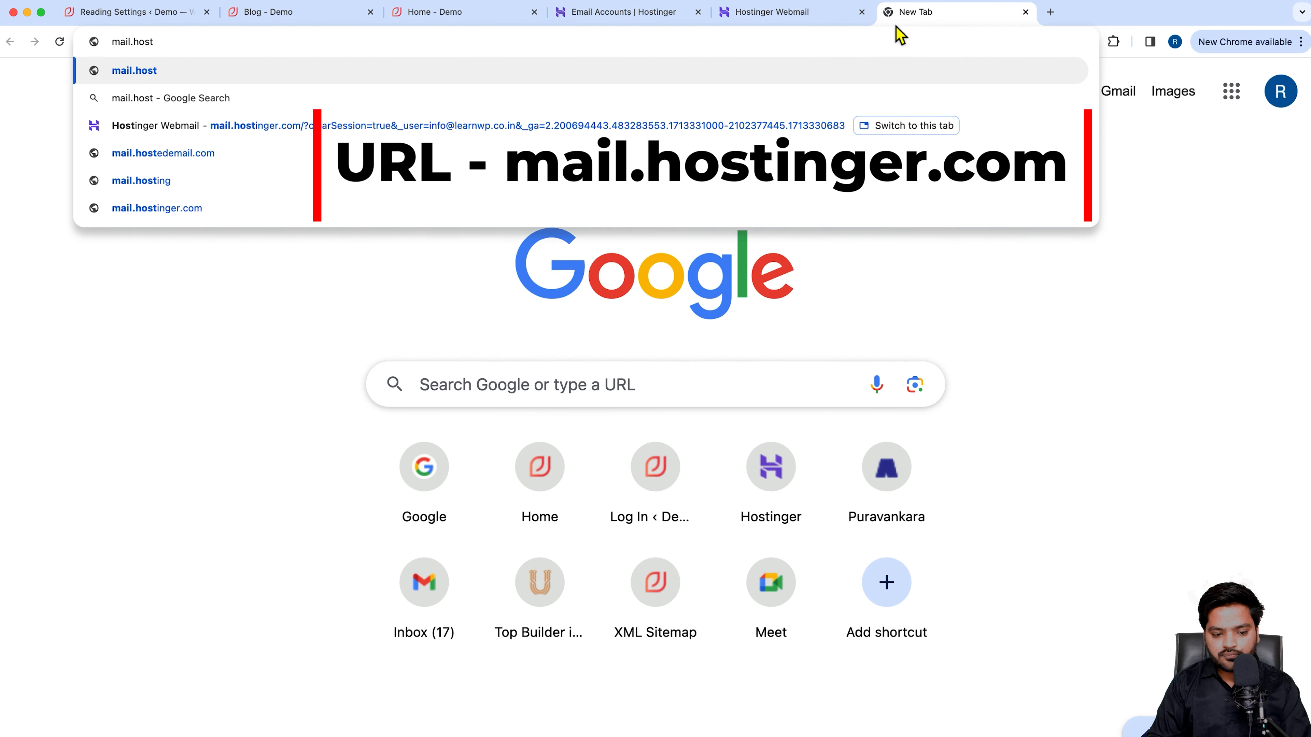
key("Down")
key("Down")
key("Down")
key("Return")
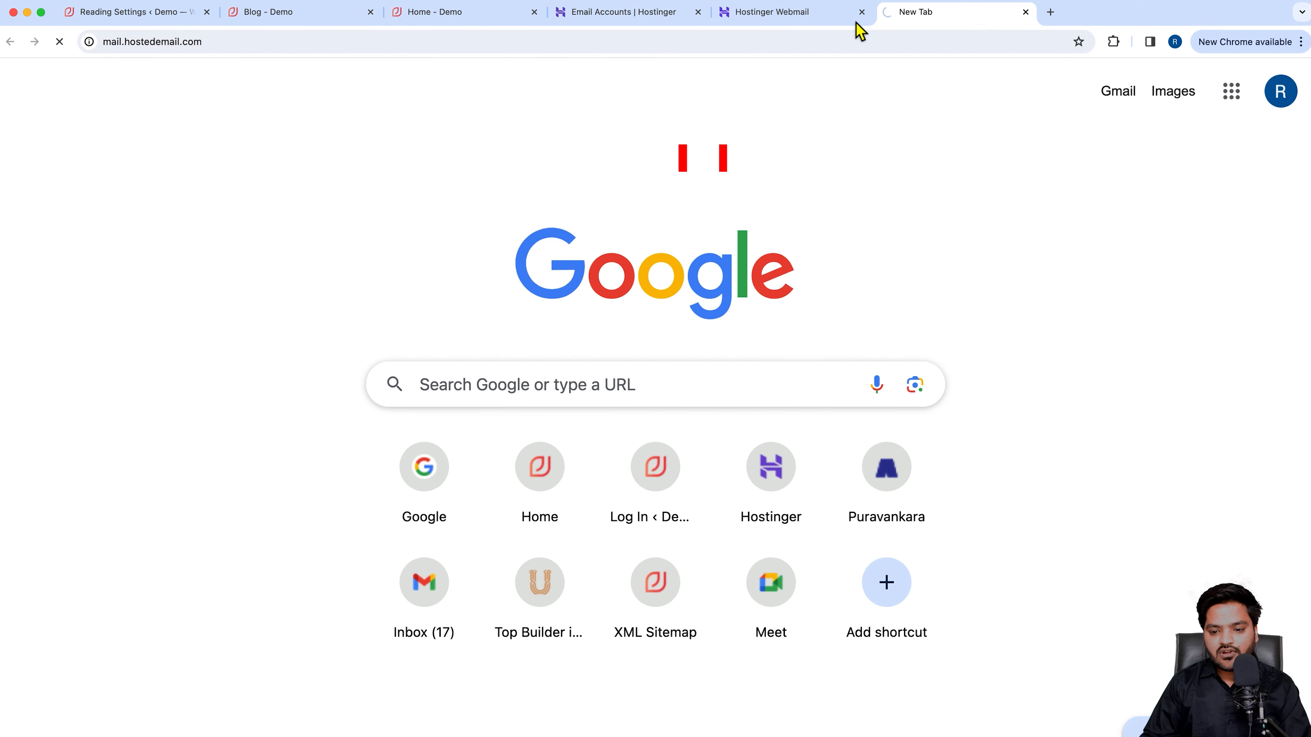
Correct the new tab's address to mail.hostinger.com and load the Webmail login page.
left_click(825, 18)
left_click(915, 18)
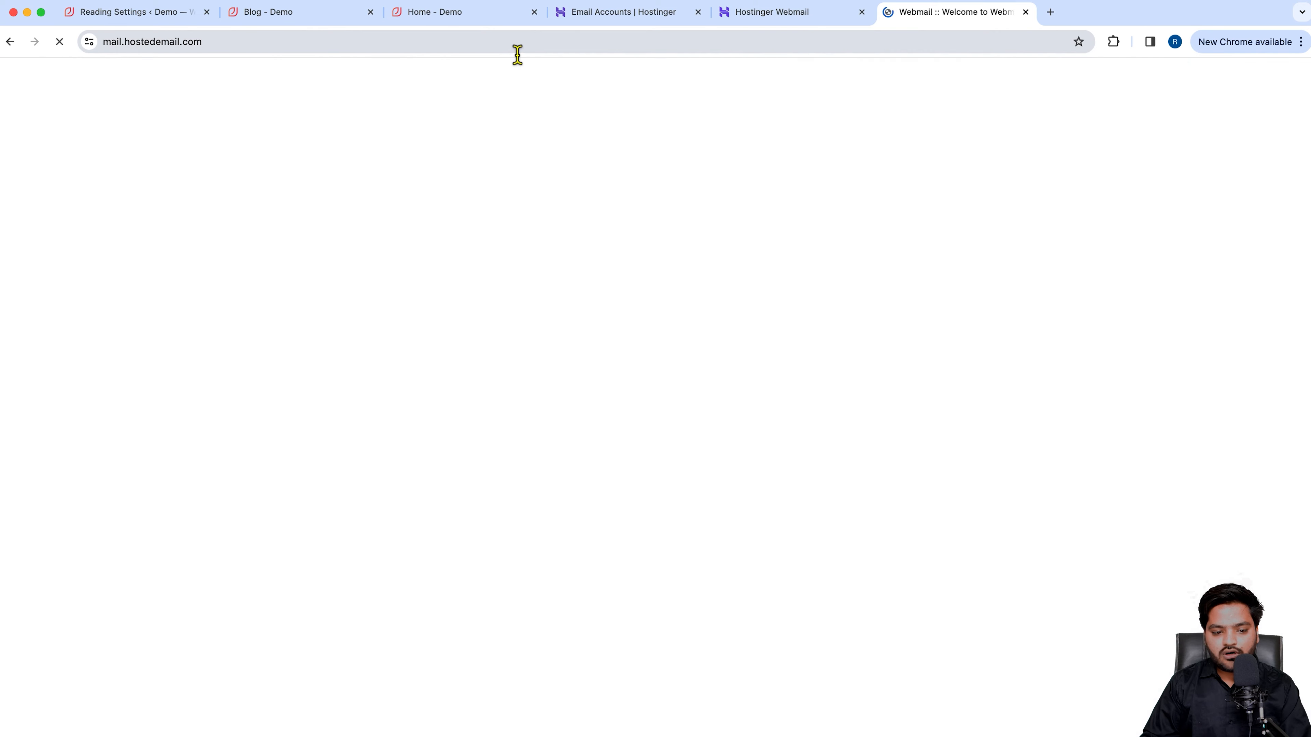
left_click(293, 49)
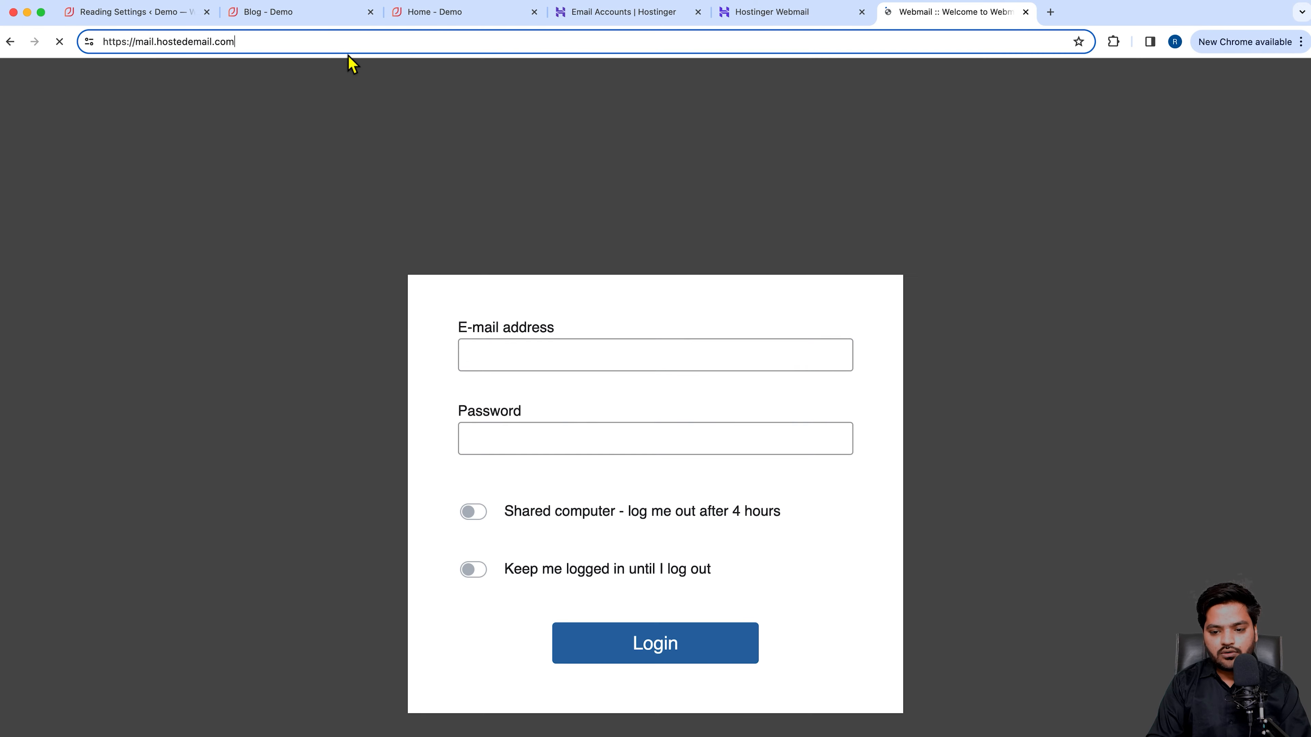
key("BackSpace")
key("BackSpace")
key("BackSpace")
key("BackSpace")
key("BackSpace")
key("BackSpace")
key("BackSpace")
key("BackSpace")
key("BackSpace")
key("BackSpace")
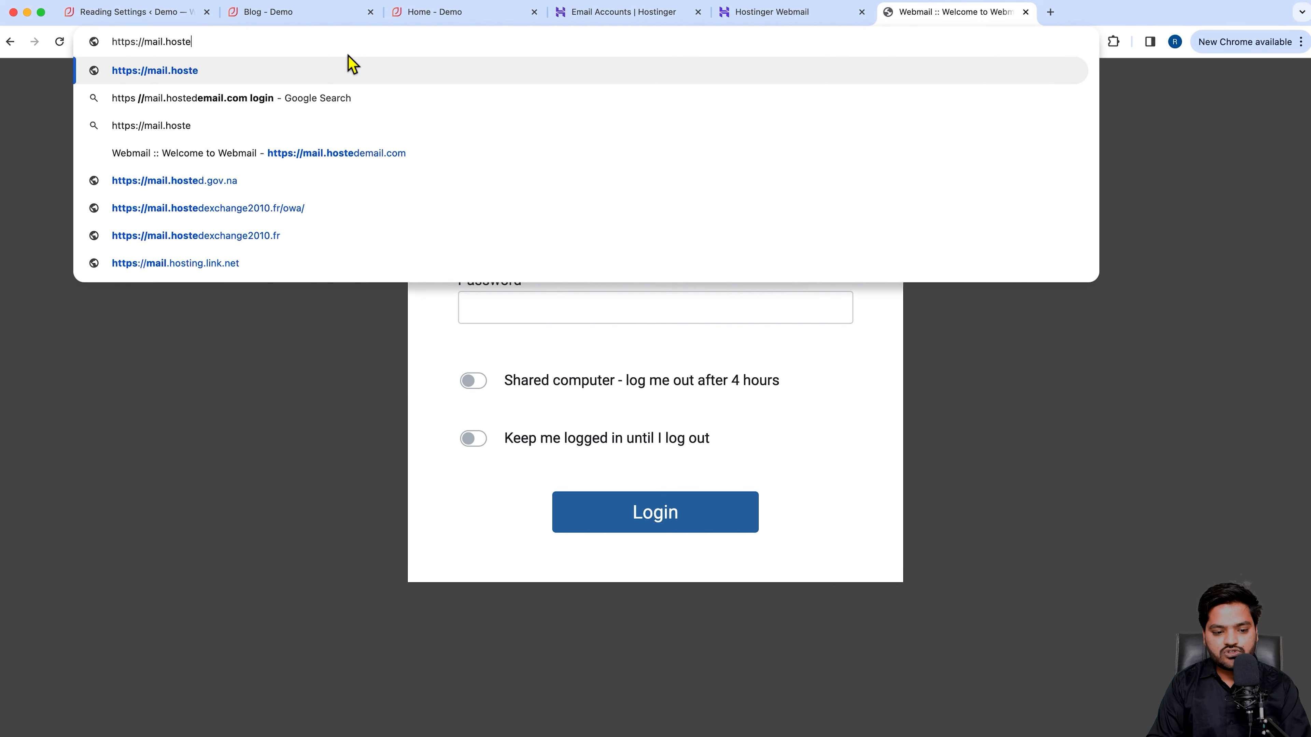
key("BackSpace")
key("BackSpace")
type("ting")
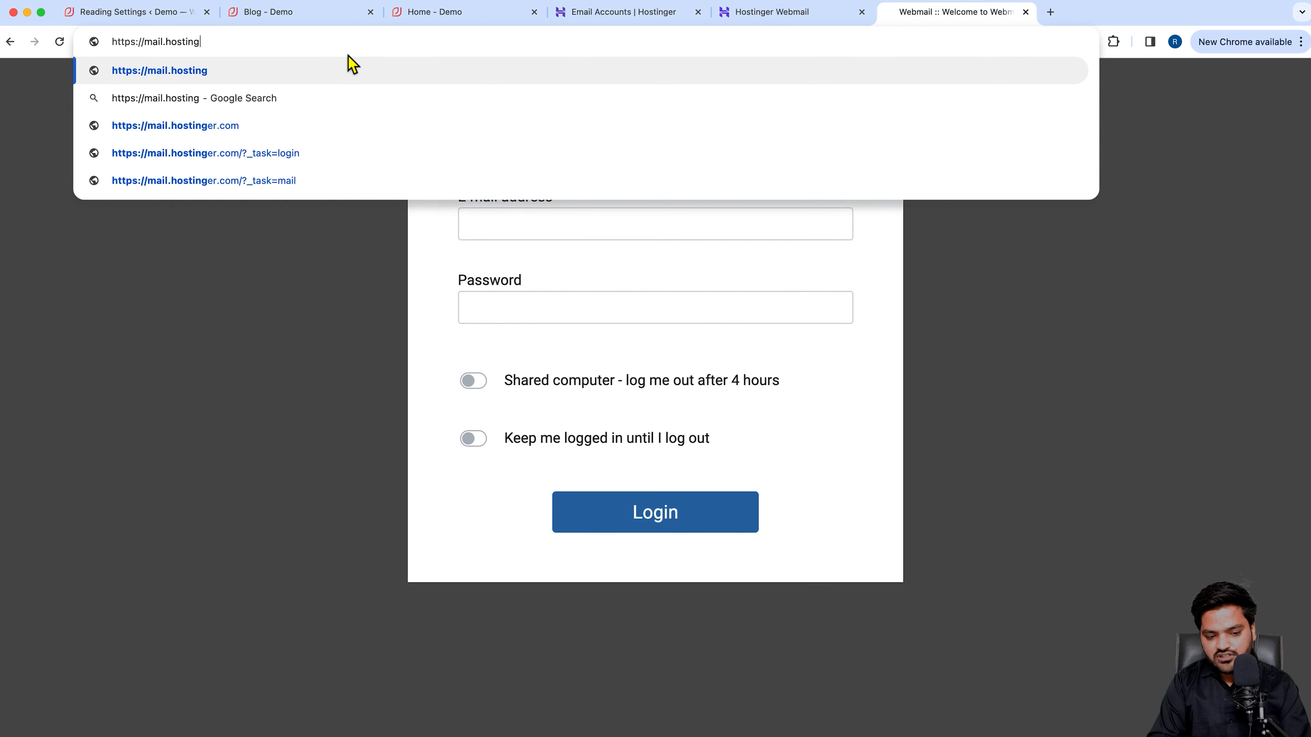
type("er.com")
key("Return")
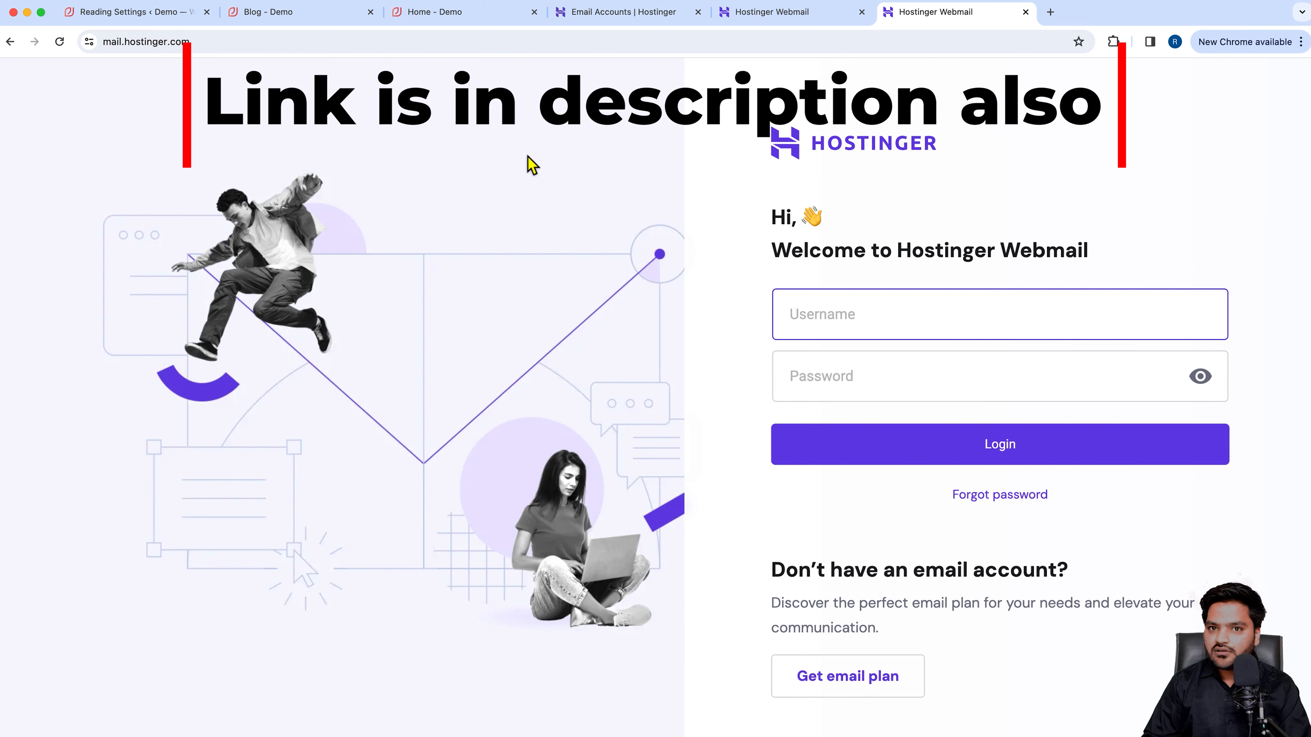
Log in to Hostinger Webmail with the new mailbox's address and password.
left_click_drag(779, 253, 1115, 263)
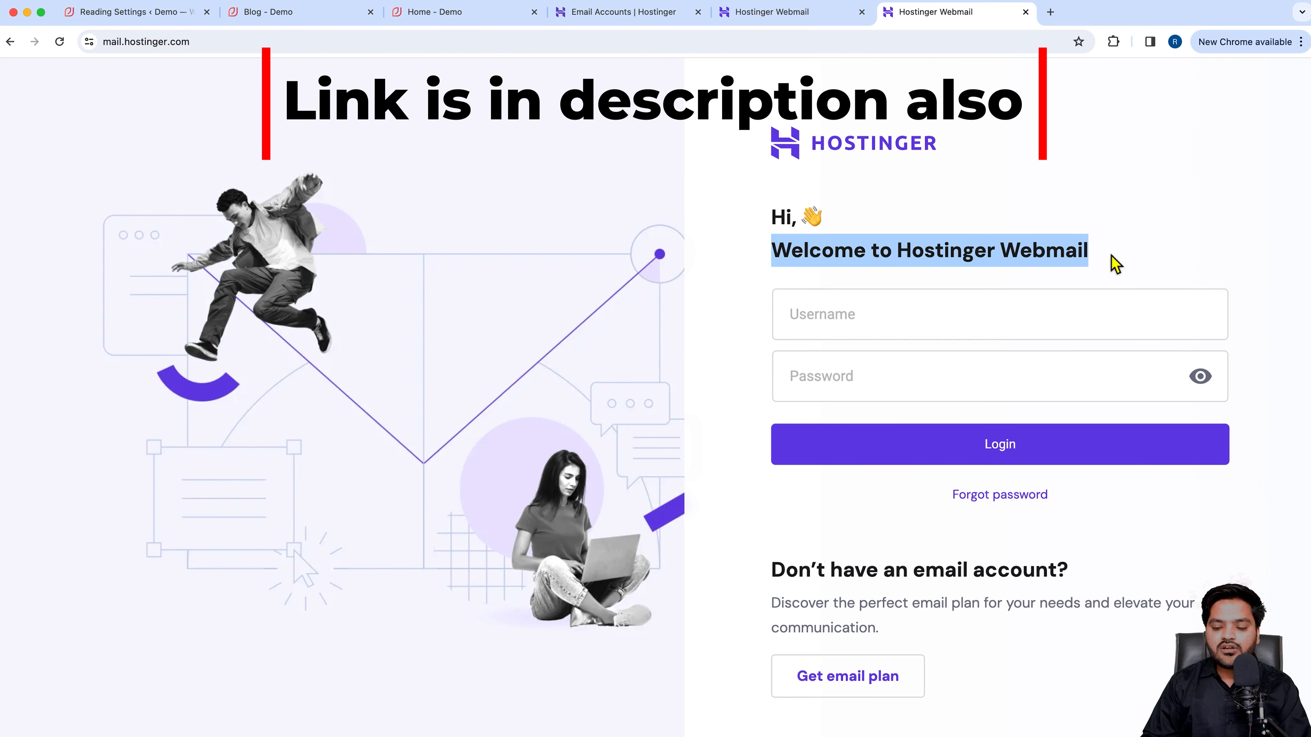
left_click(904, 327)
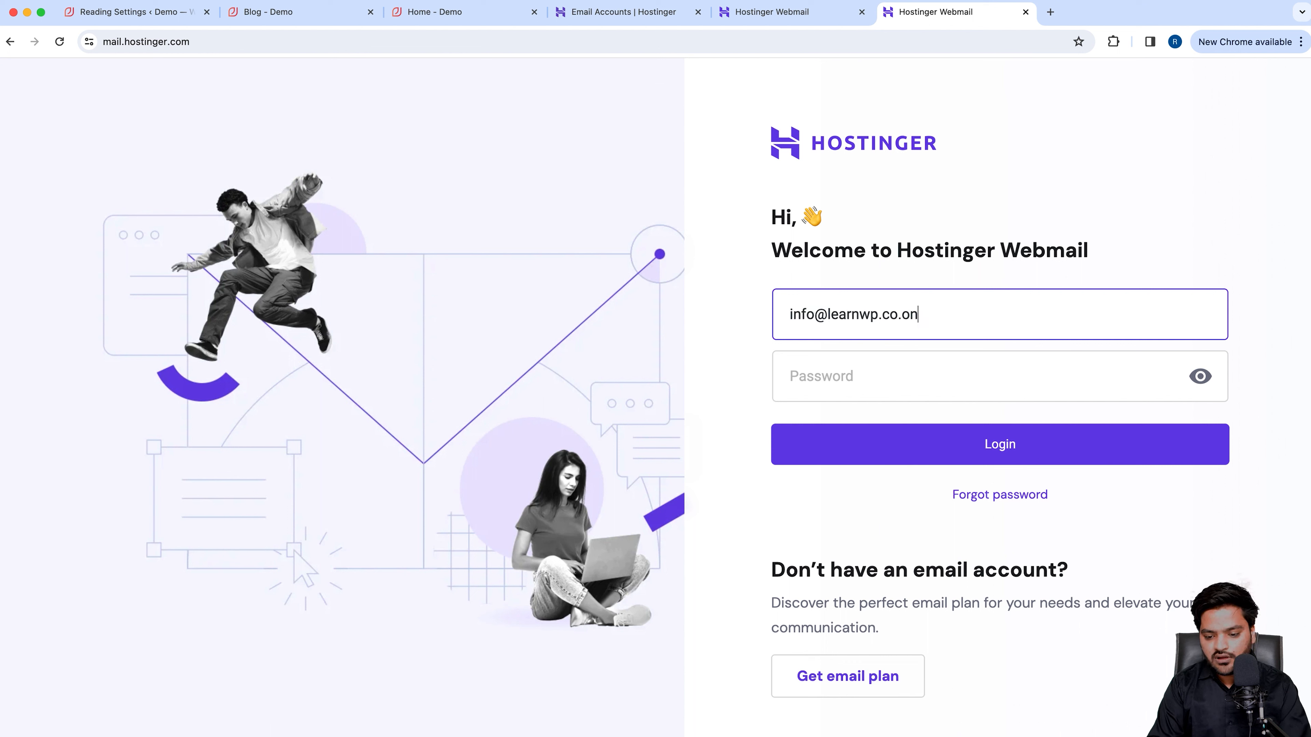
key("Tab")
type("•")
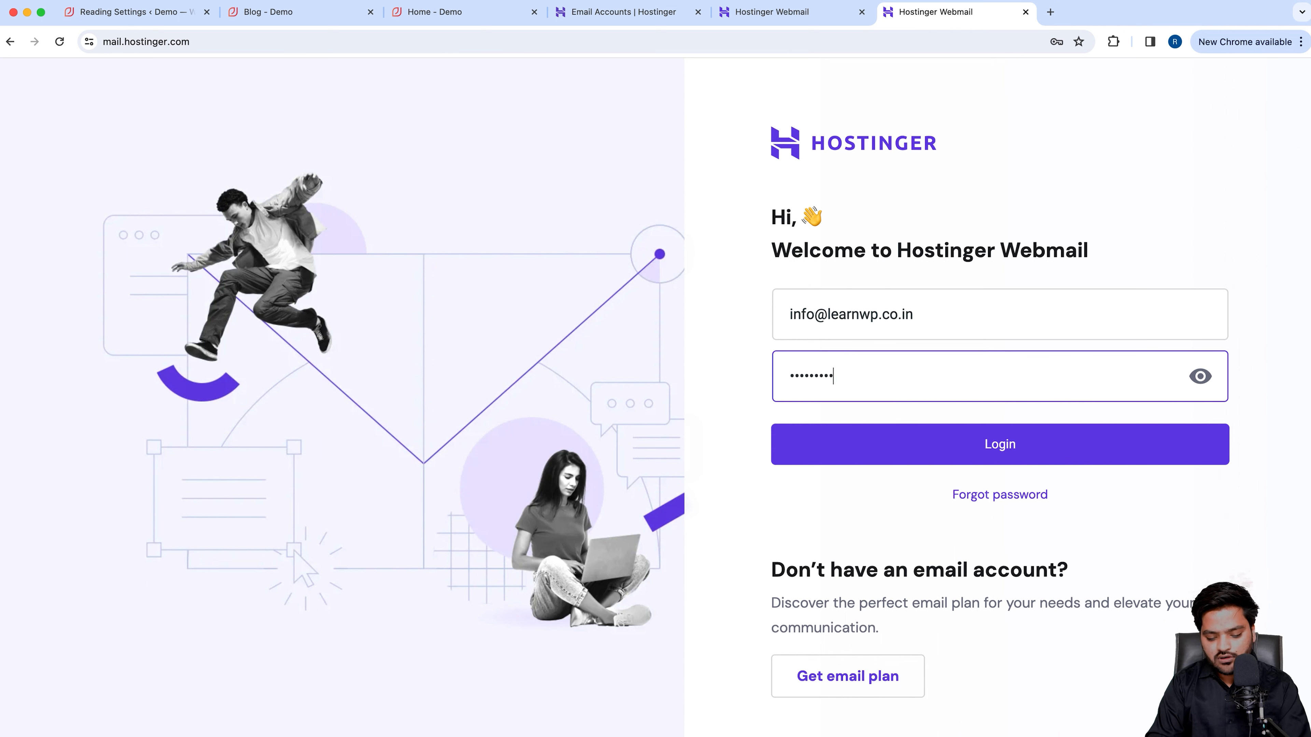
type("•••••••••")
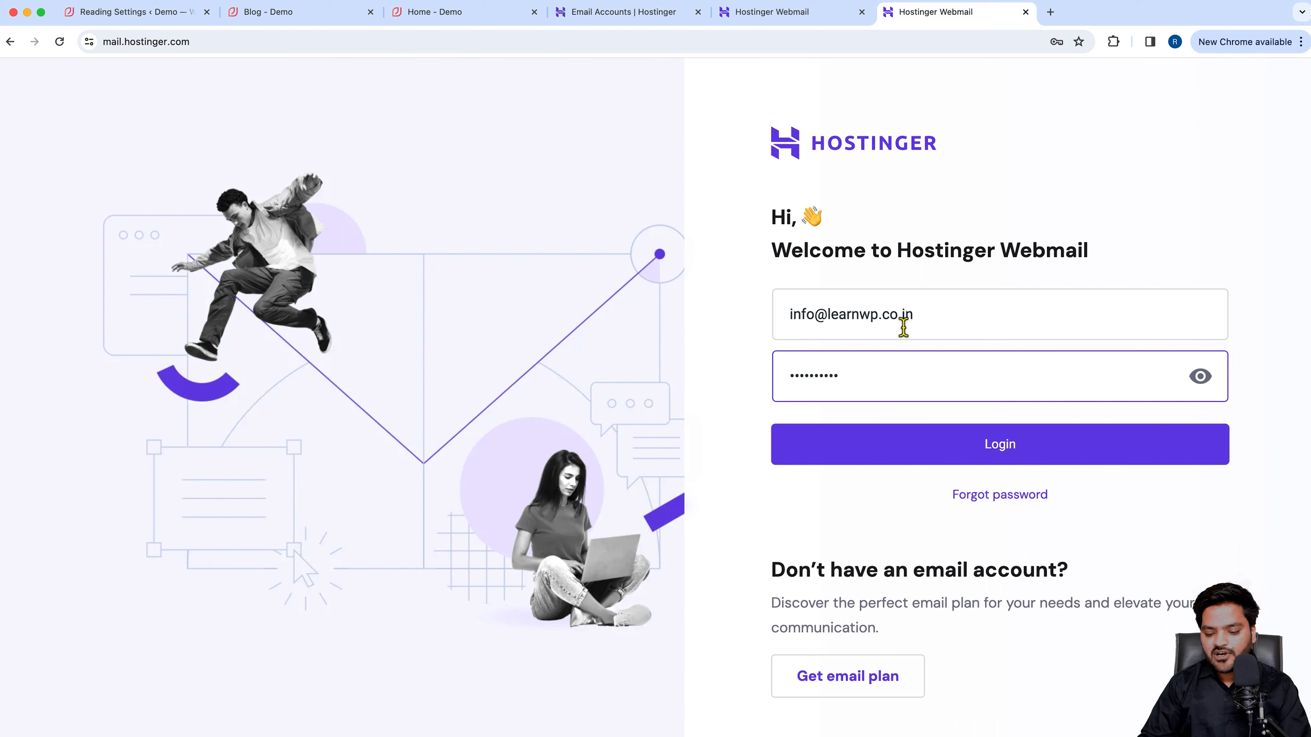
left_click(993, 457)
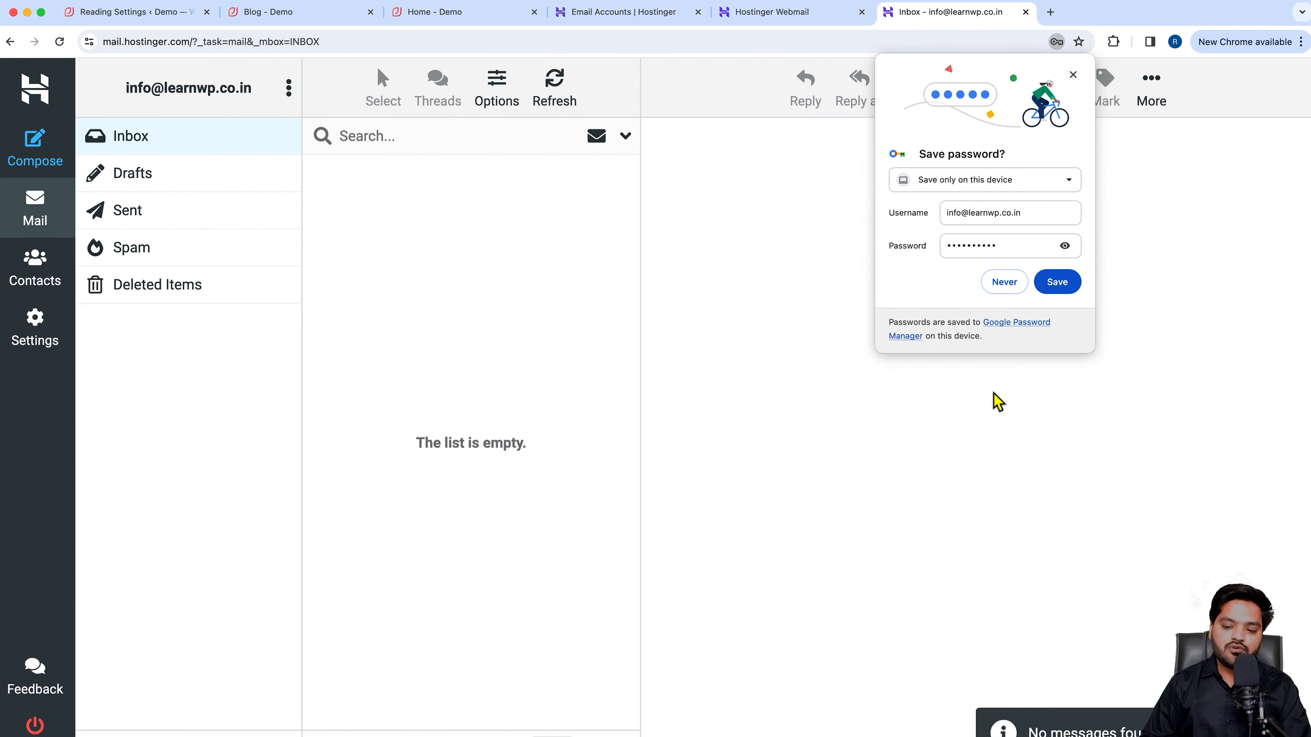
Decline saving the password, discard a new unsent message, and return to the hPanel Email Accounts tab.
left_click(1003, 283)
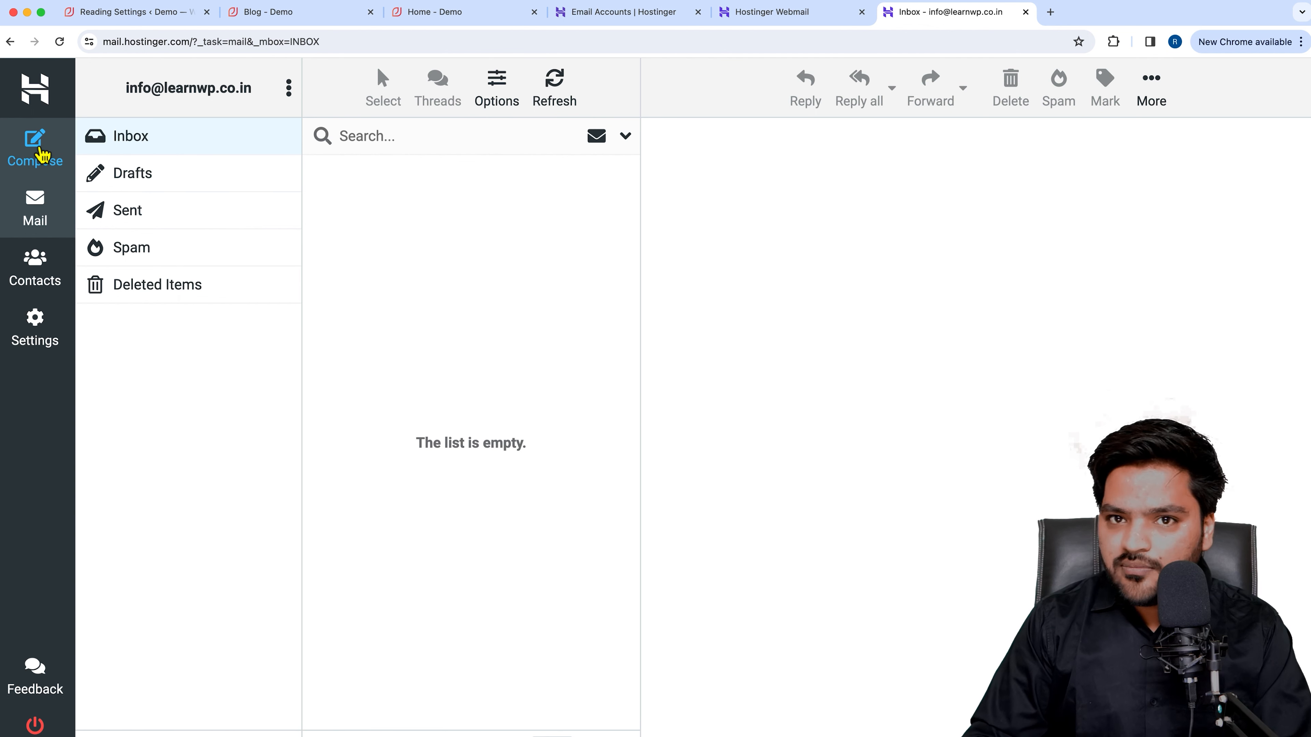
left_click(39, 150)
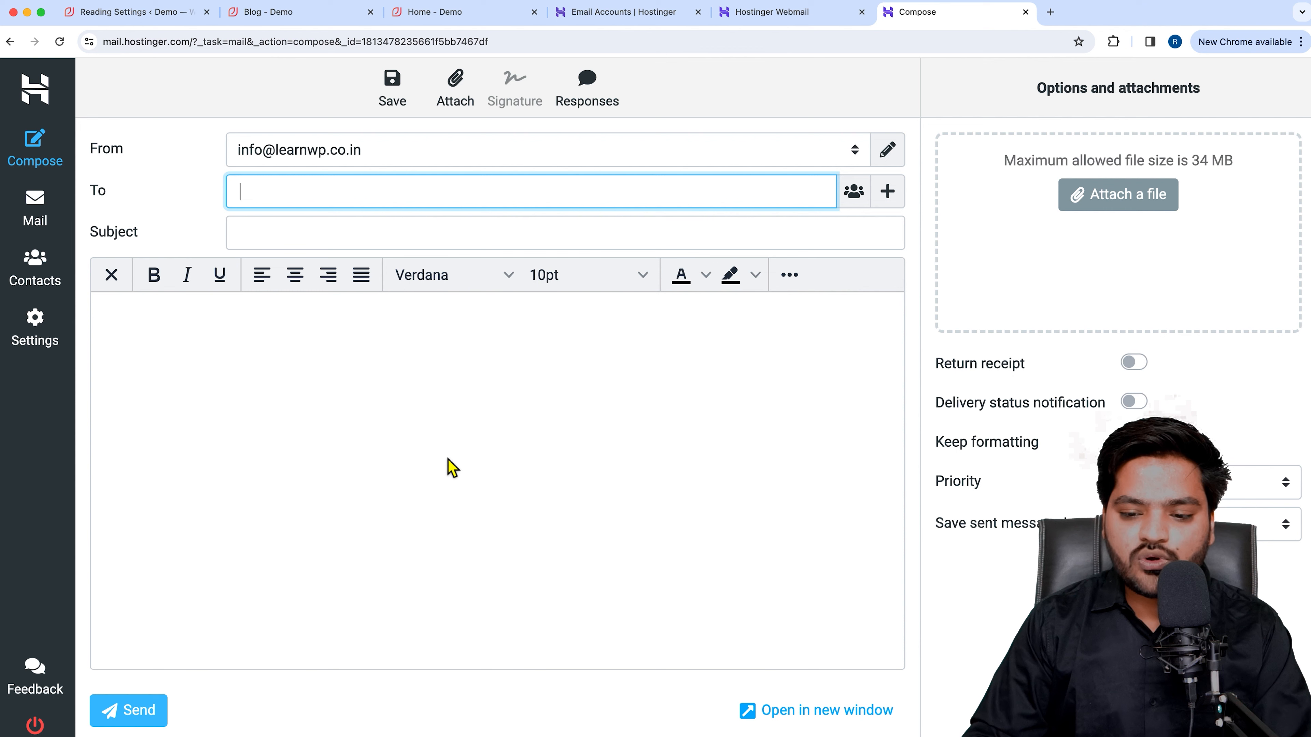
left_click(34, 209)
left_click(754, 480)
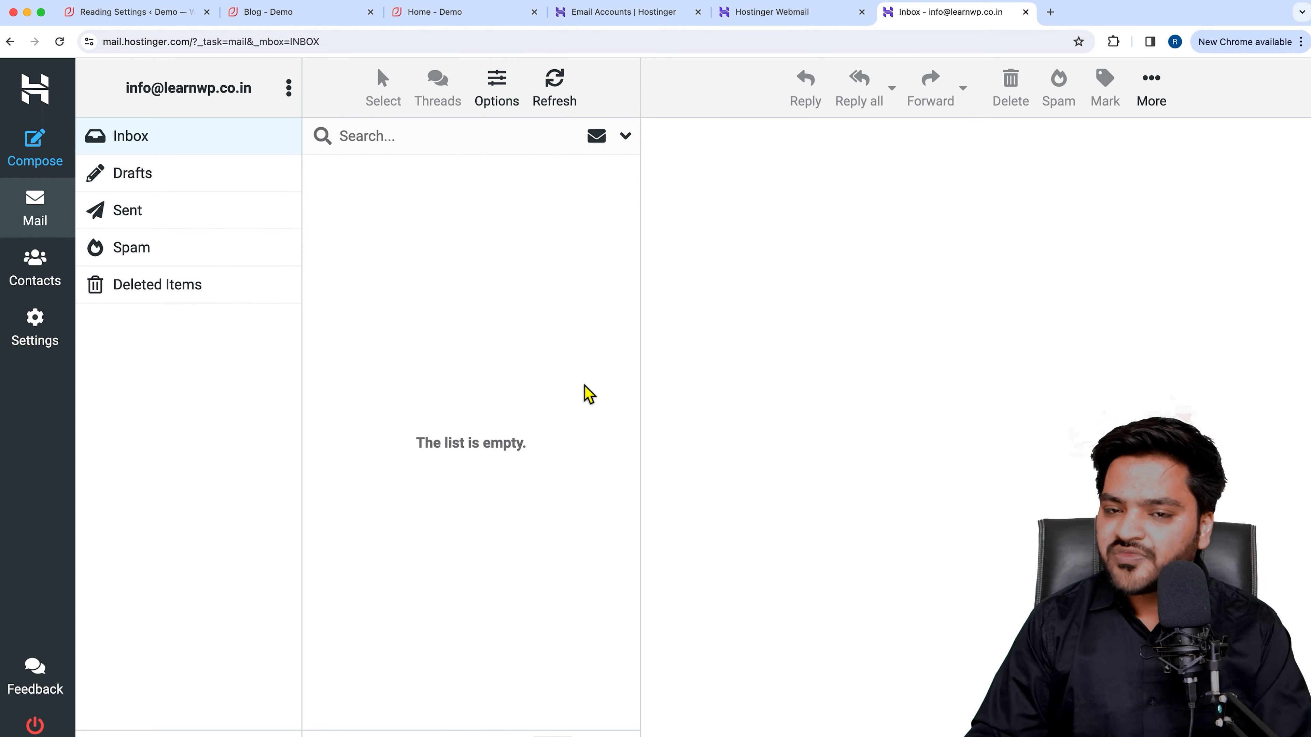
left_click(620, 19)
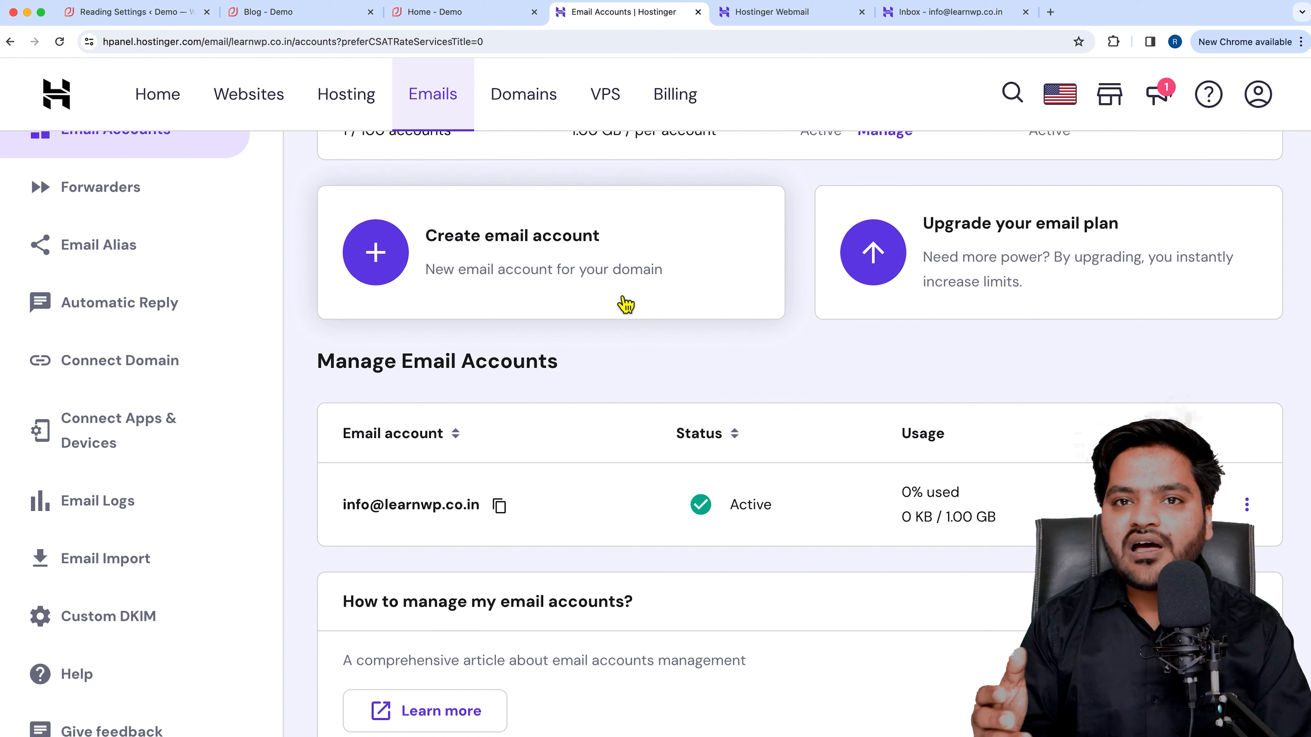
Load hostinger.in in a new tab and jump to the hosting plans via Claim Deal.
left_click(1051, 13)
type("hostinger.in")
key("Return")
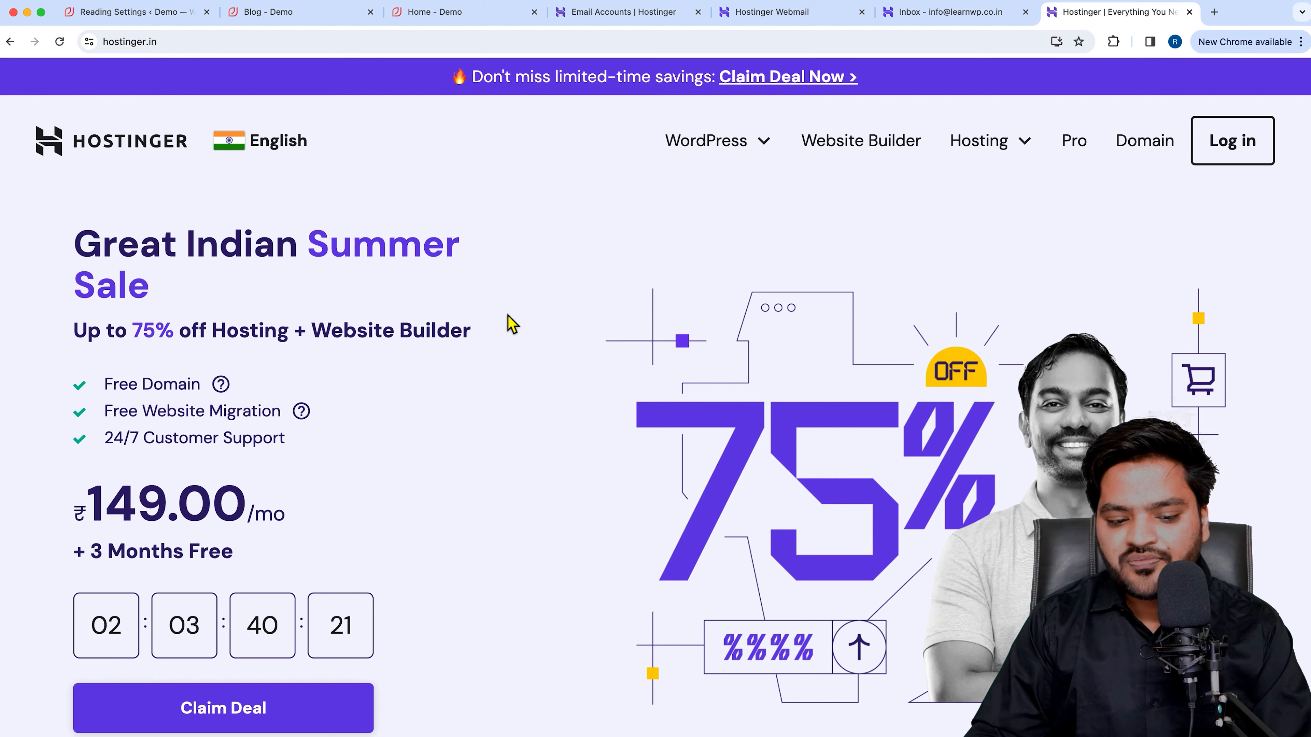
left_click(259, 720)
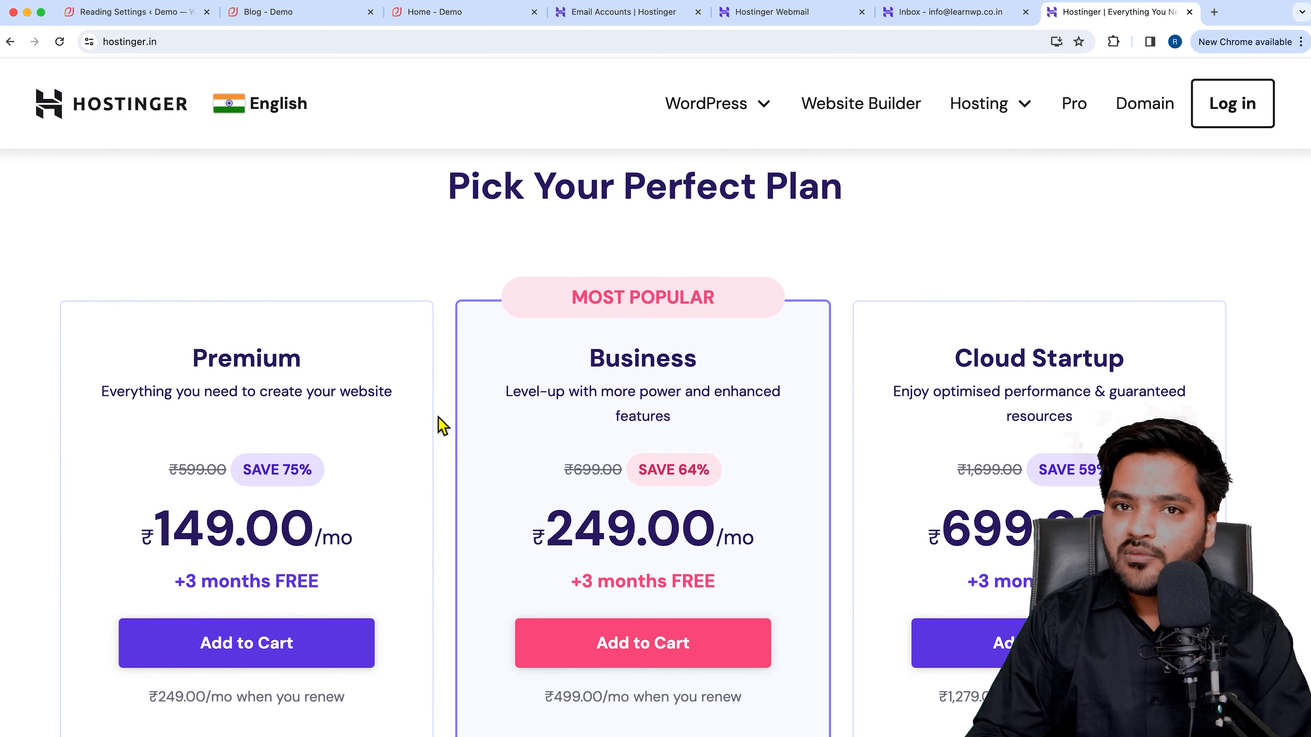
Check the Free Email details on each plan's feature list.
scroll(441, 426, "down", 10)
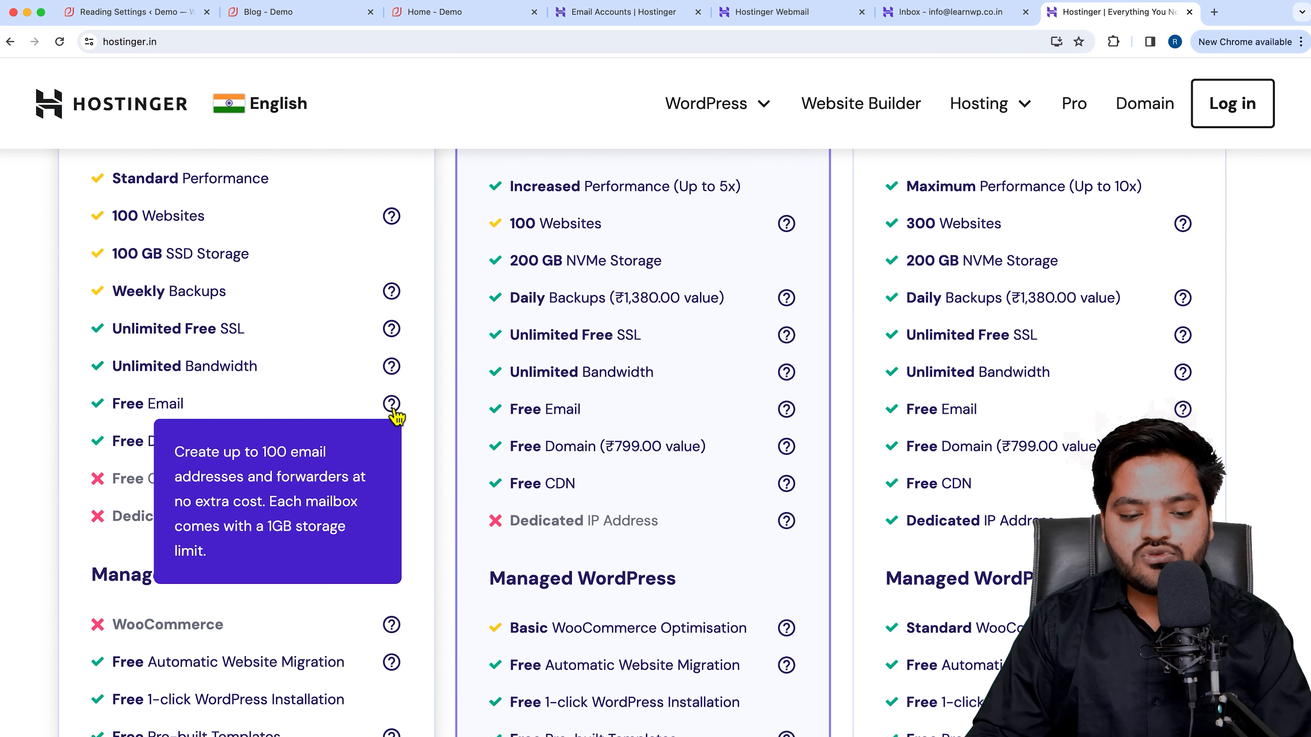
mouse_move(403, 416)
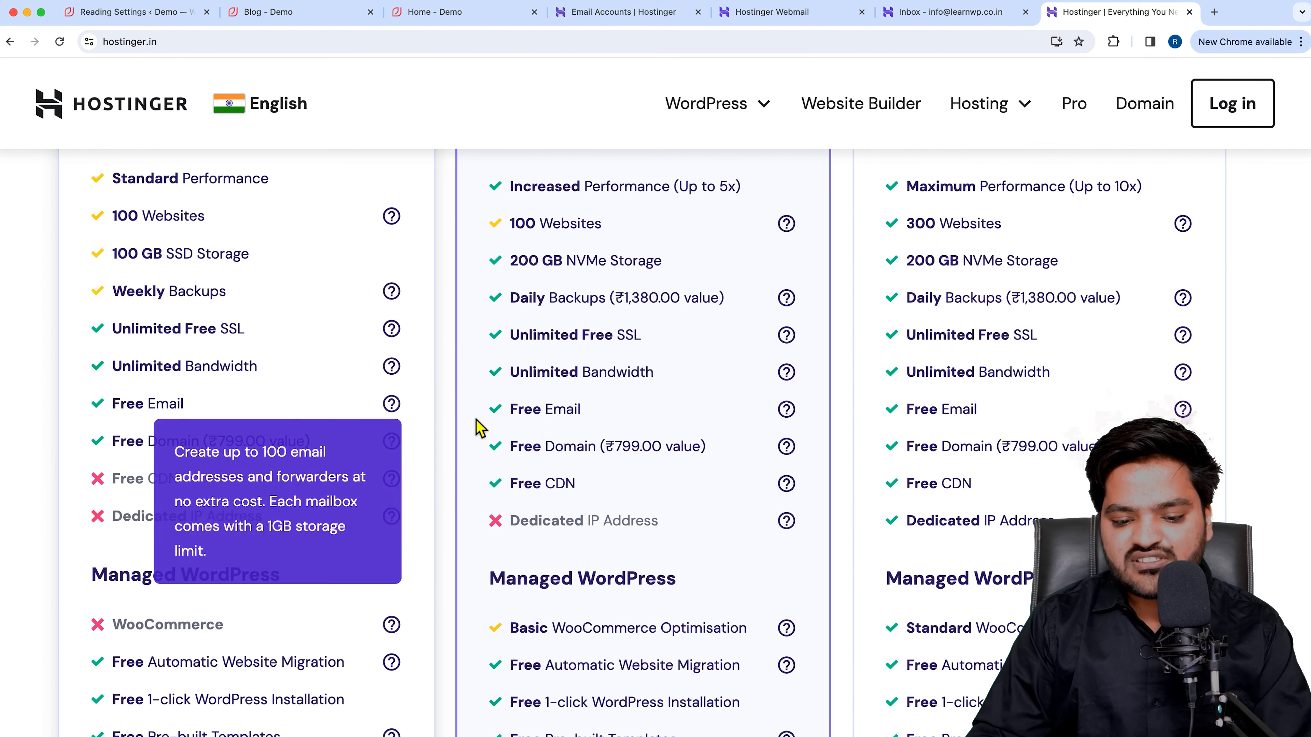
mouse_move(794, 417)
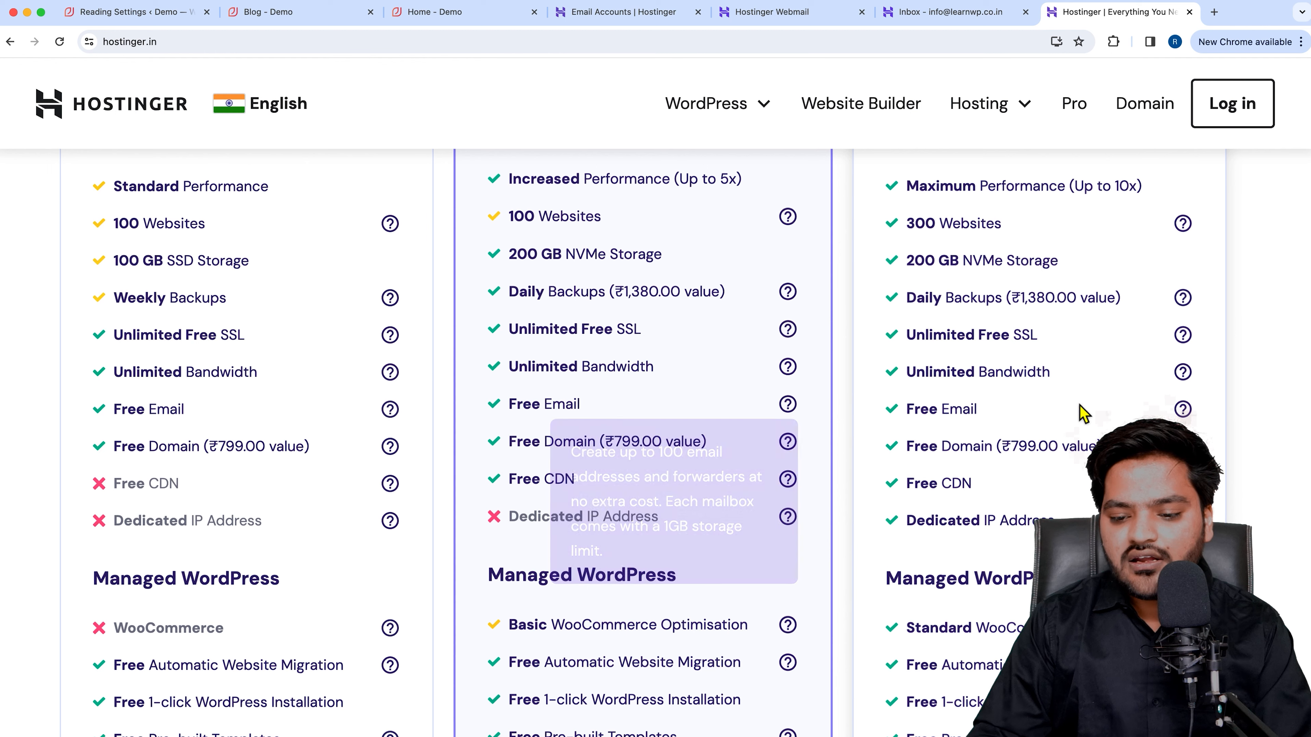
mouse_move(1185, 413)
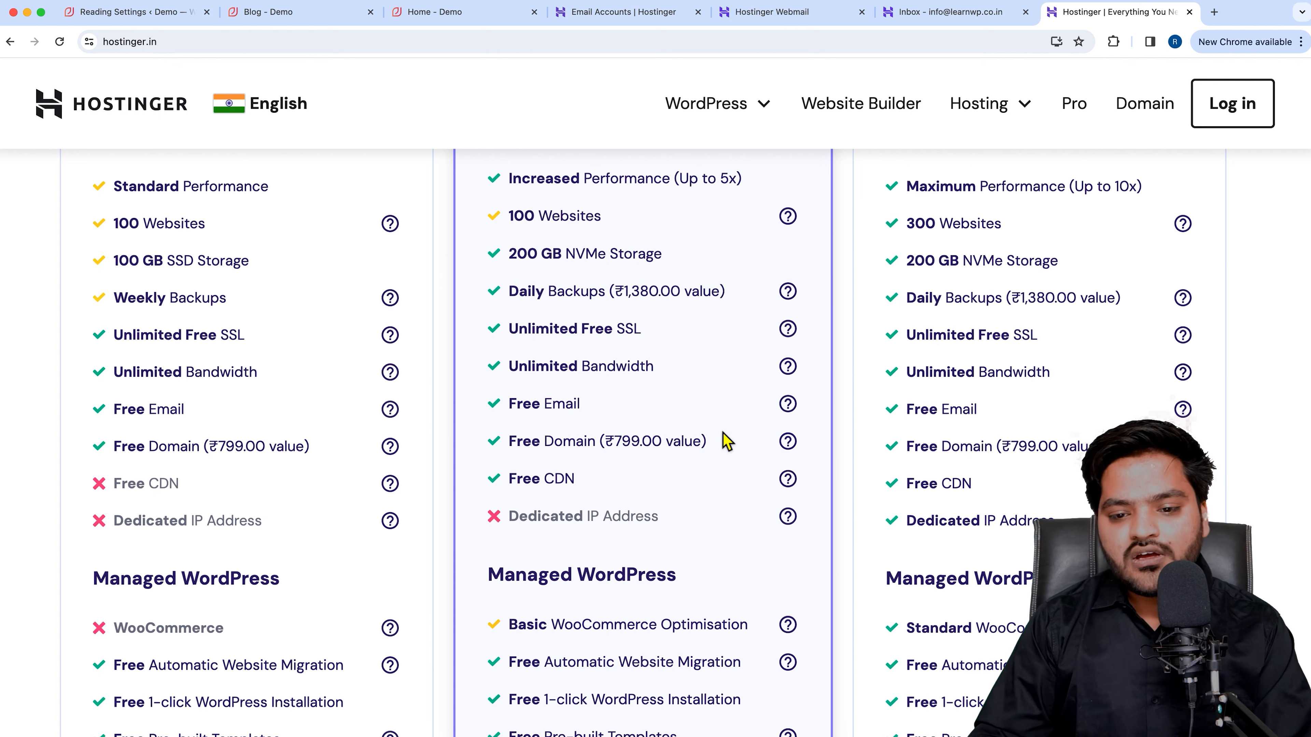
Switch back via the hPanel tab to the new mailbox's empty Webmail inbox.
left_click(638, 13)
scroll(571, 430, "up", 3)
scroll(571, 428, "up", 2)
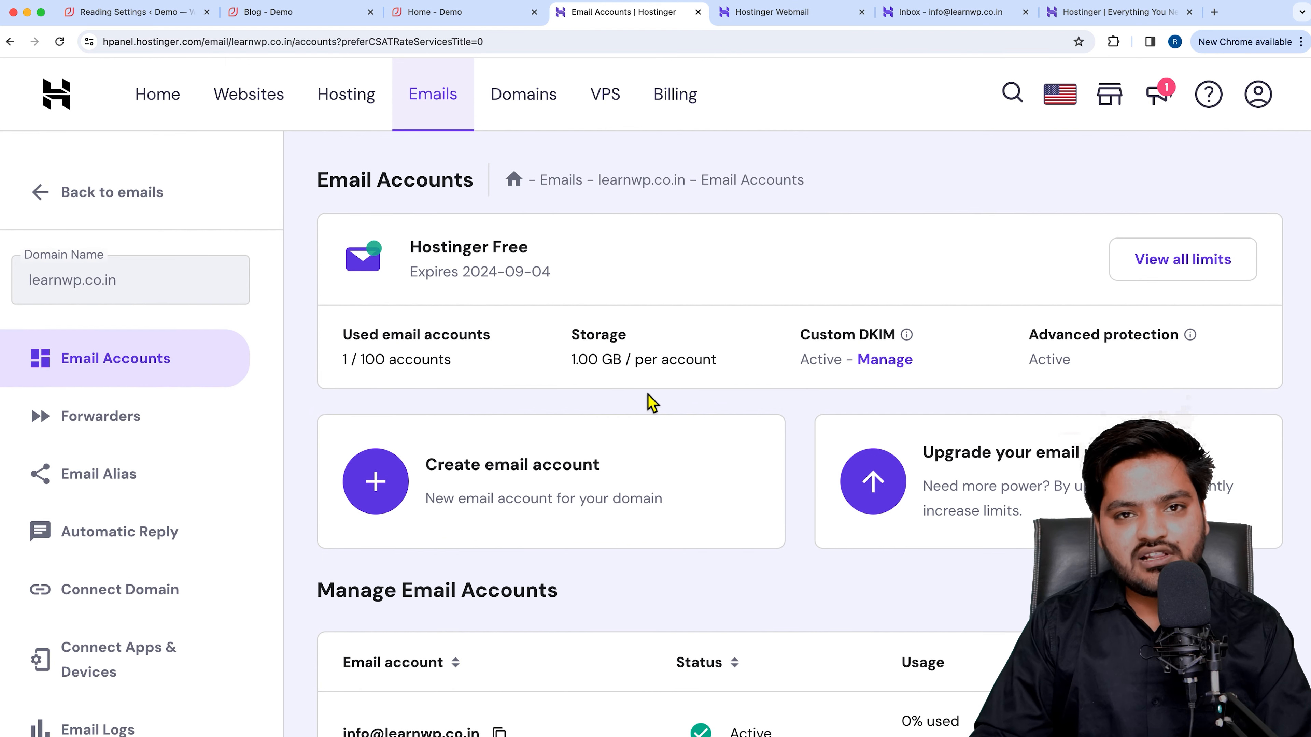
left_click(959, 12)
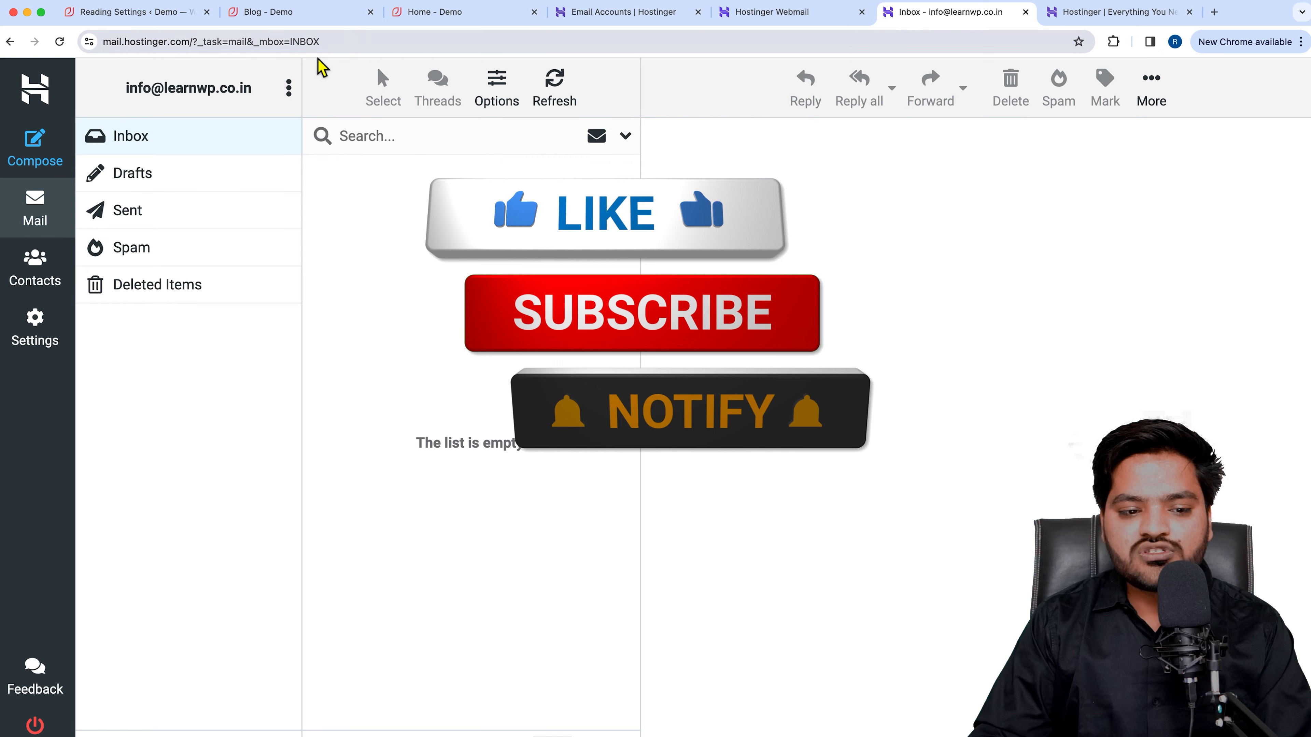